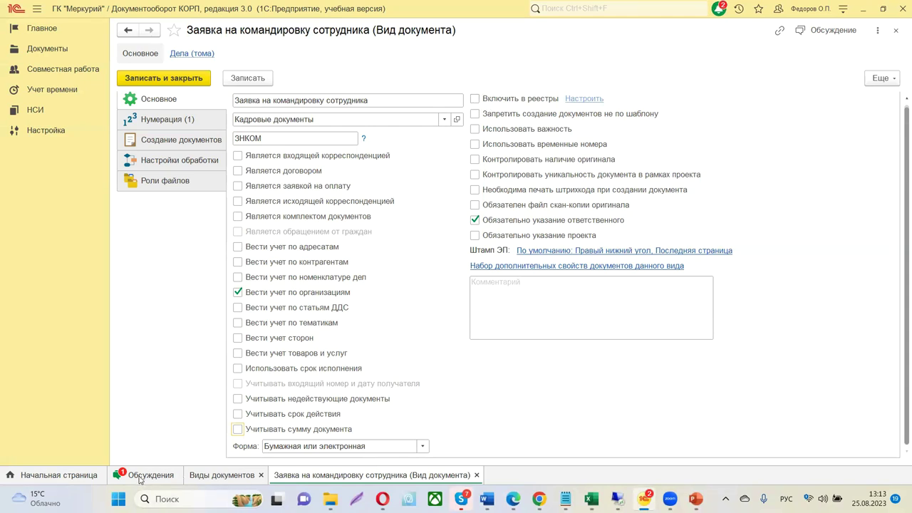
Include the document kind "Заявка на командировку сотрудника" in registries, open its registry setup and save it.
click(74, 476)
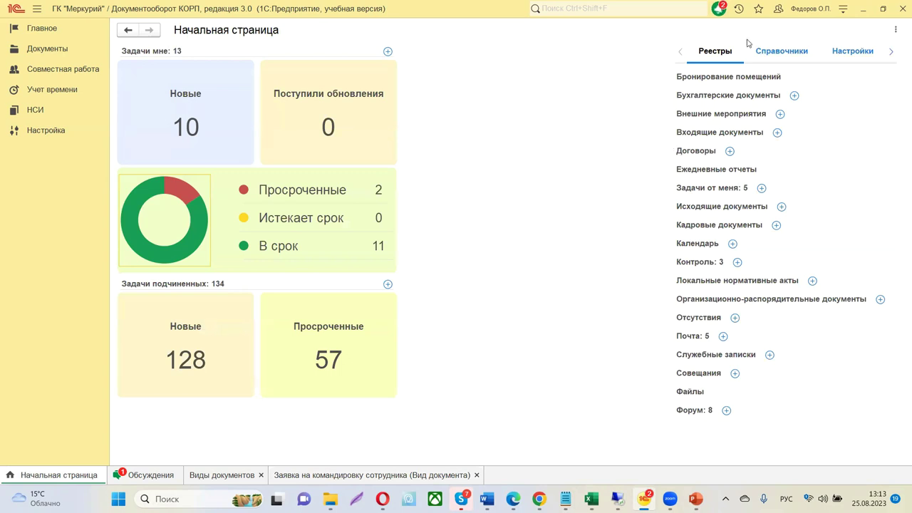
click(401, 475)
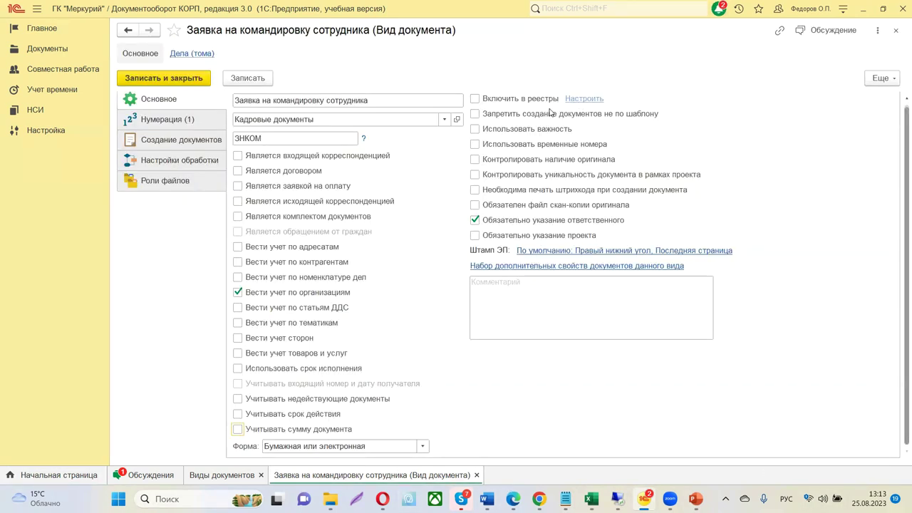
click(480, 101)
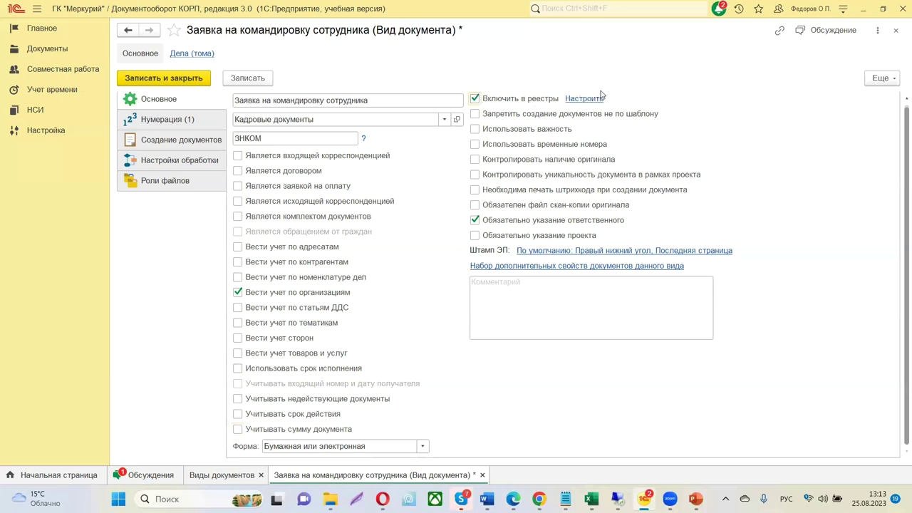
click(574, 100)
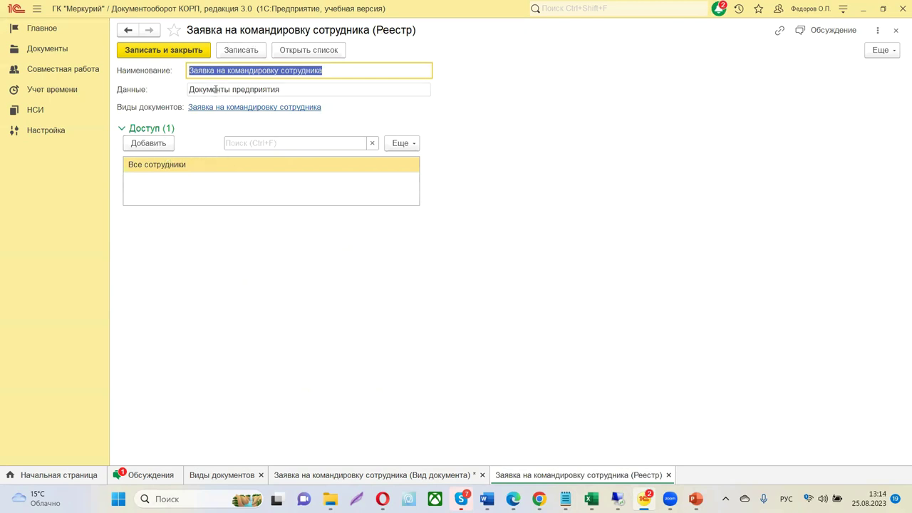
click(241, 50)
key(ctrl+Return)
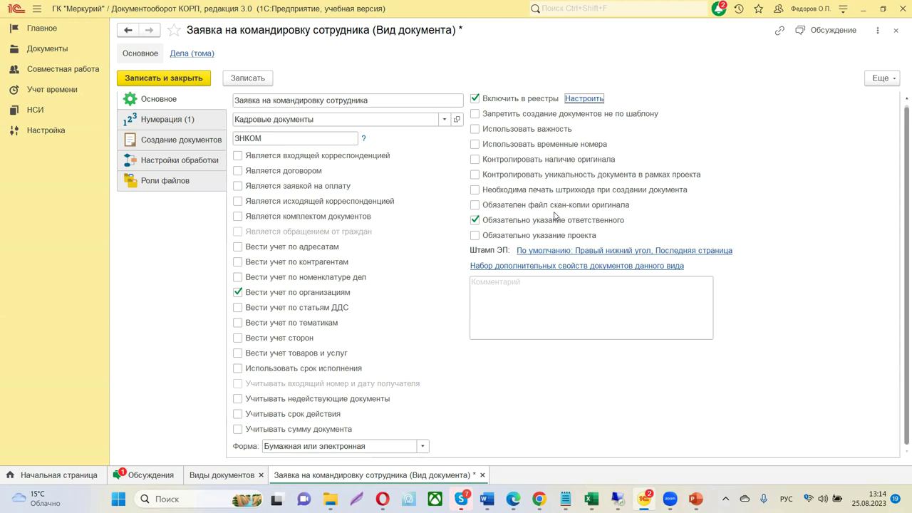
Open the additional properties set for this document kind and check the attributes in the "Заявка на командировку" set.
click(548, 266)
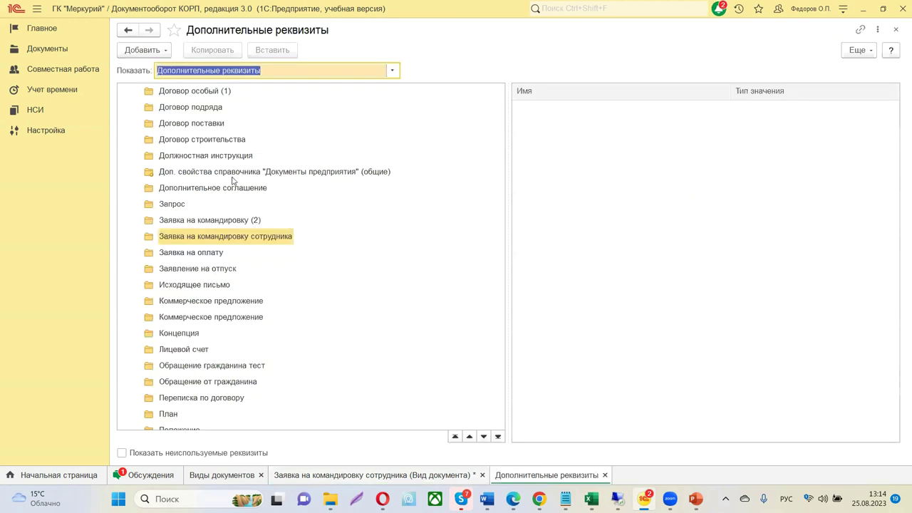
click(250, 237)
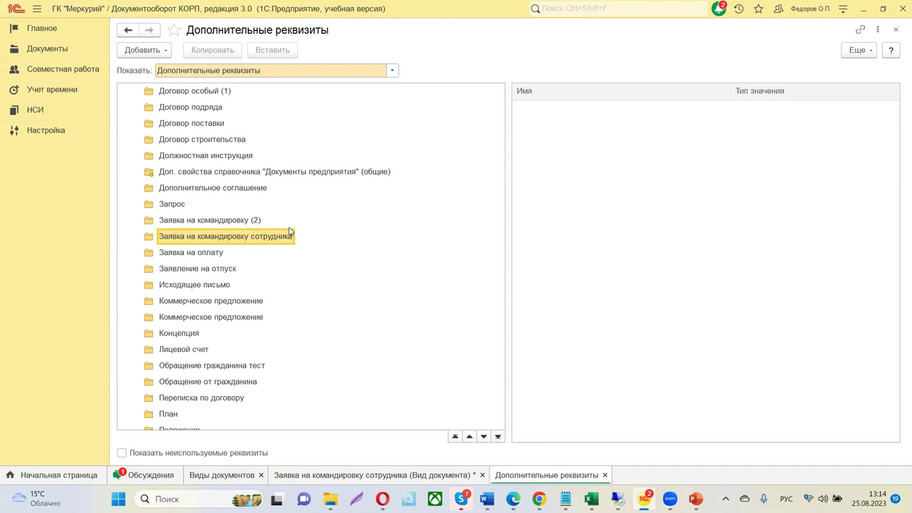
click(251, 225)
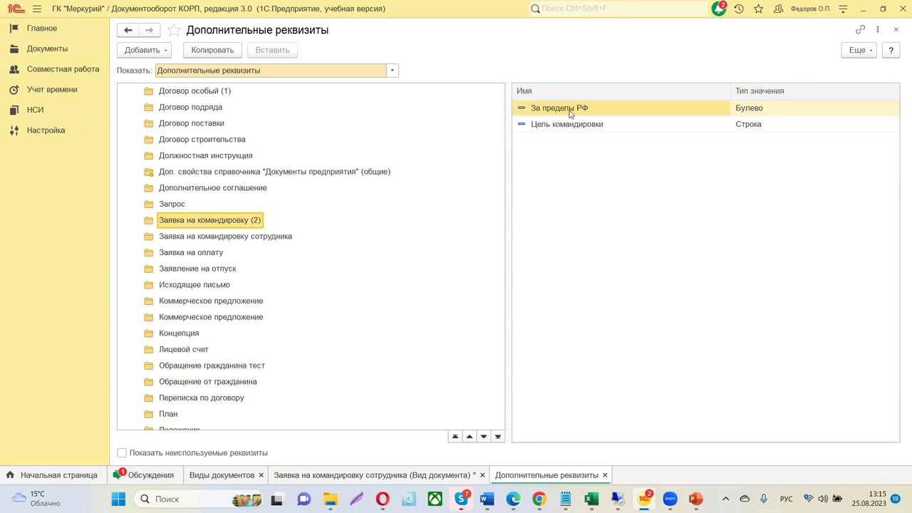
Create a new additional attribute named "С бронированием" in the "Заявка на командировку сотрудника" set.
click(284, 236)
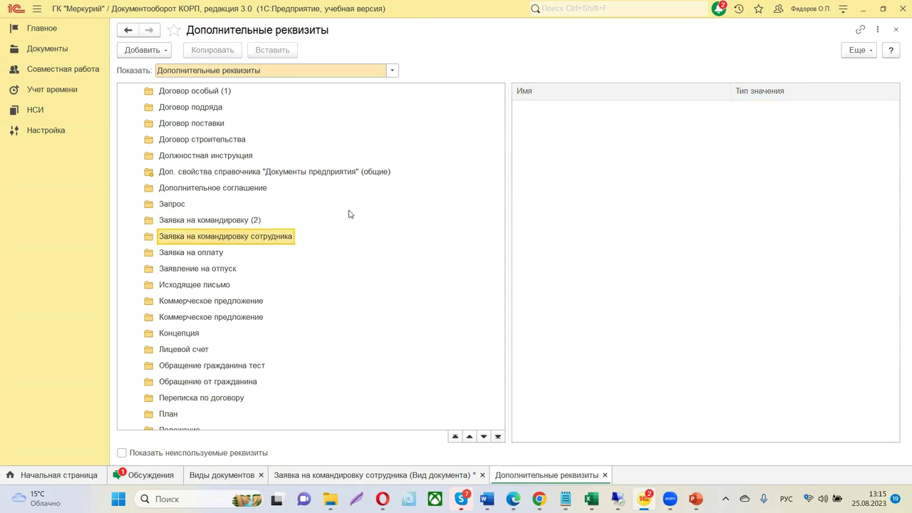
click(146, 52)
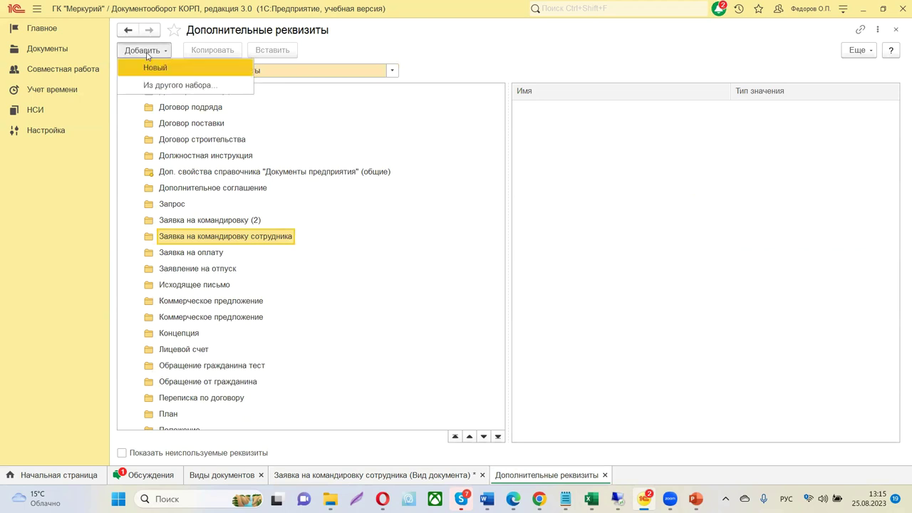
click(178, 71)
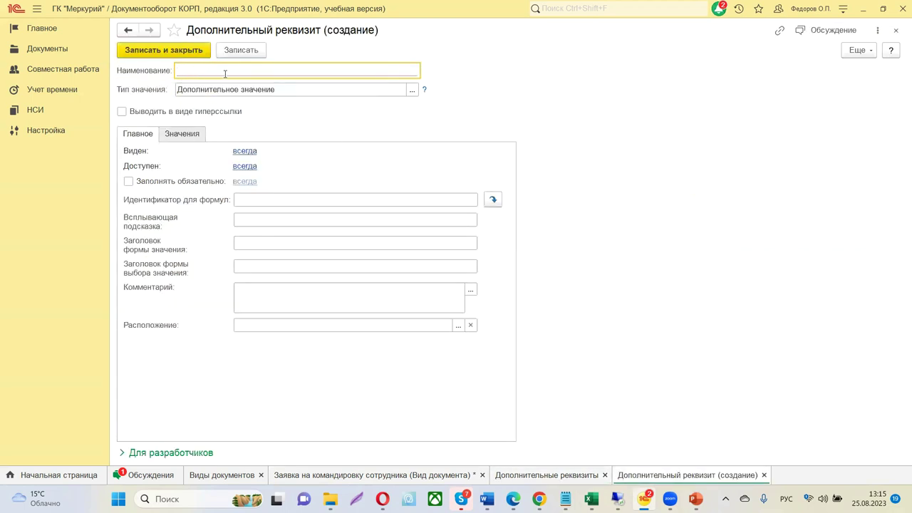
text(С бронированием)
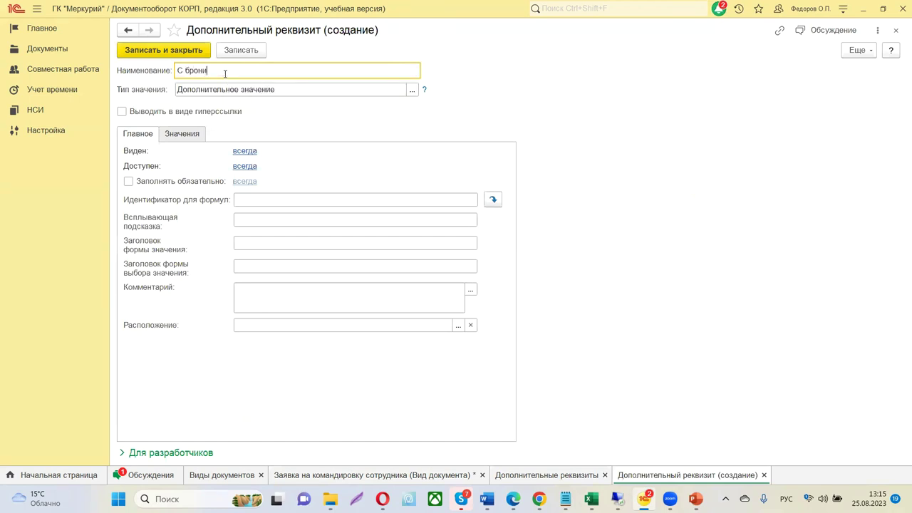
Look through the value types available for the new attribute without choosing another type.
click(413, 89)
scroll(420, 207, down, 3)
scroll(419, 207, down, 15)
scroll(415, 336, up, 3)
scroll(421, 314, up, 20)
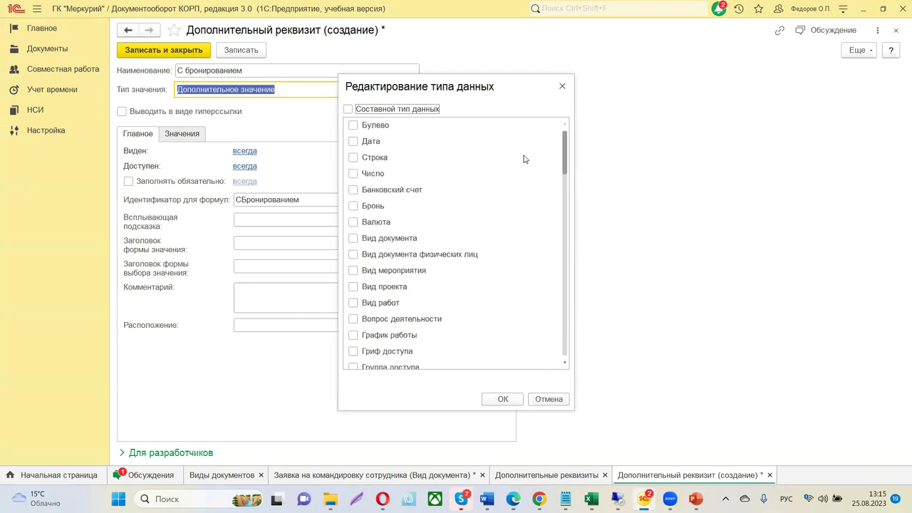
click(561, 88)
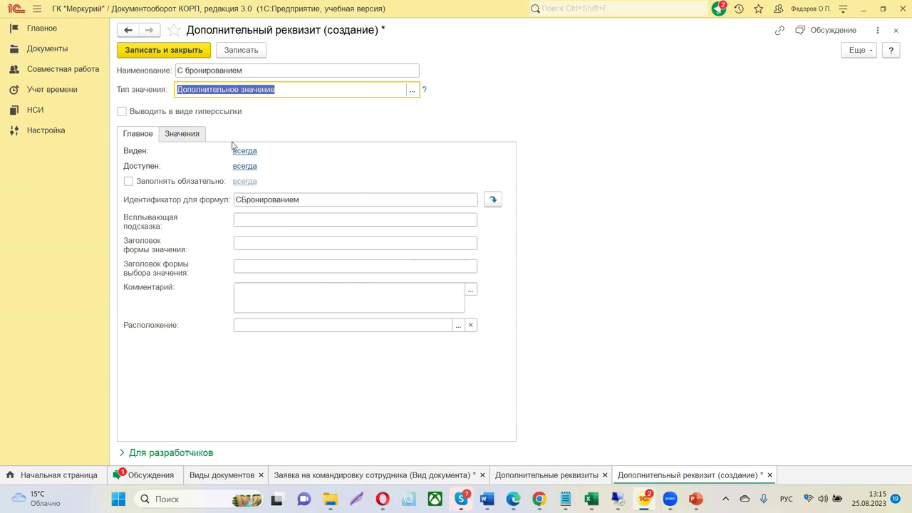
Save the attribute "С бронированием" and add the values "да" and "нет" to its list of values.
click(198, 134)
click(144, 153)
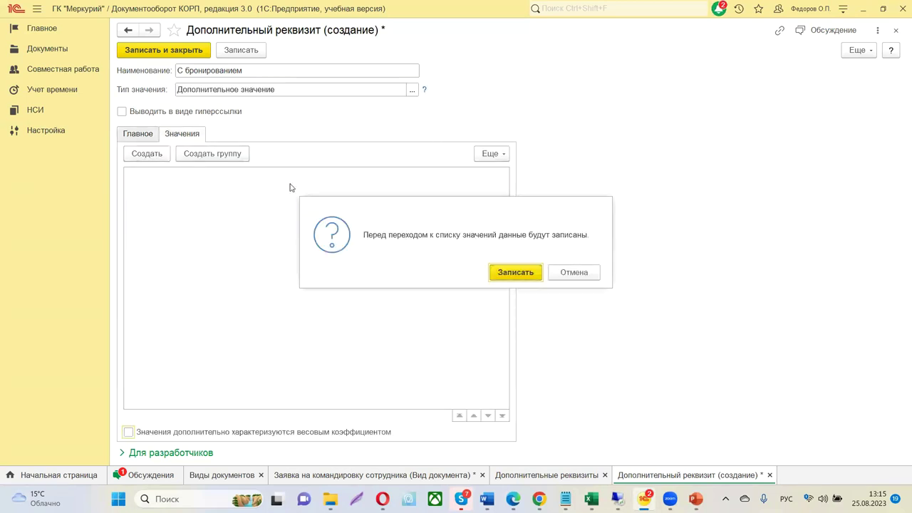
click(502, 272)
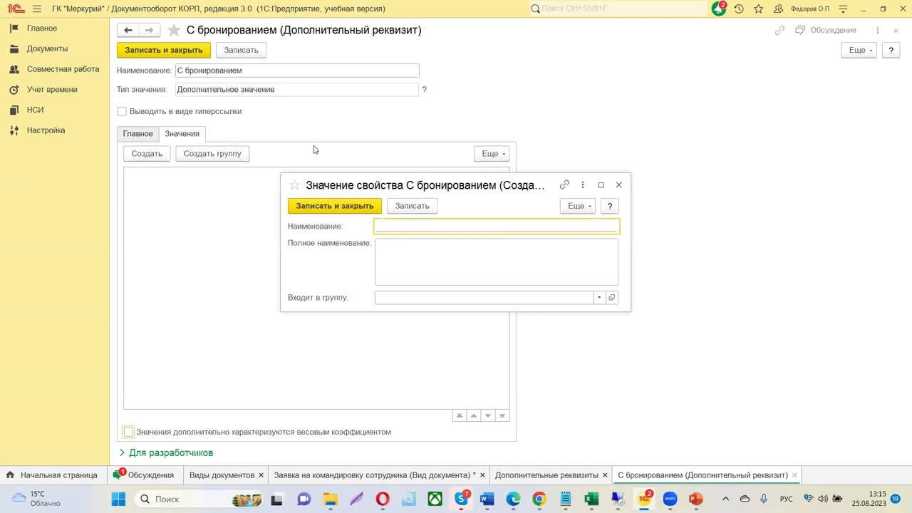
text(да)
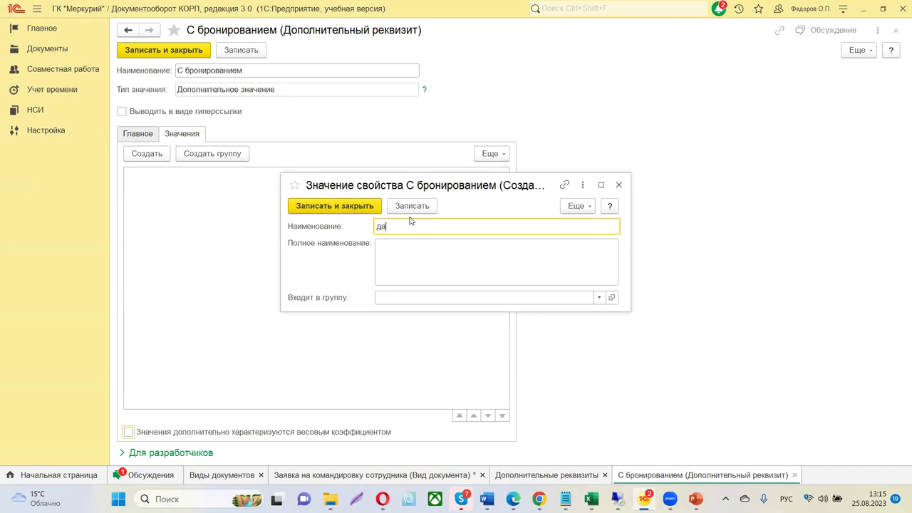
click(360, 211)
click(155, 154)
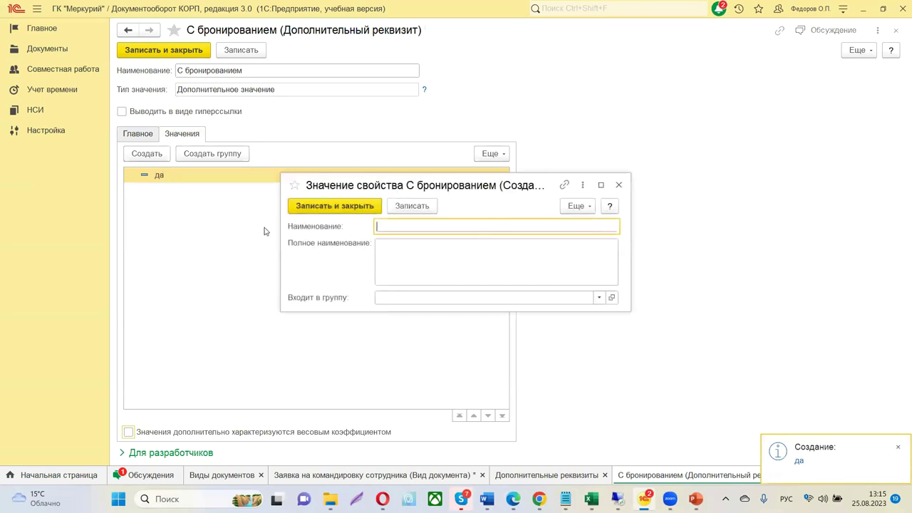
text(нет)
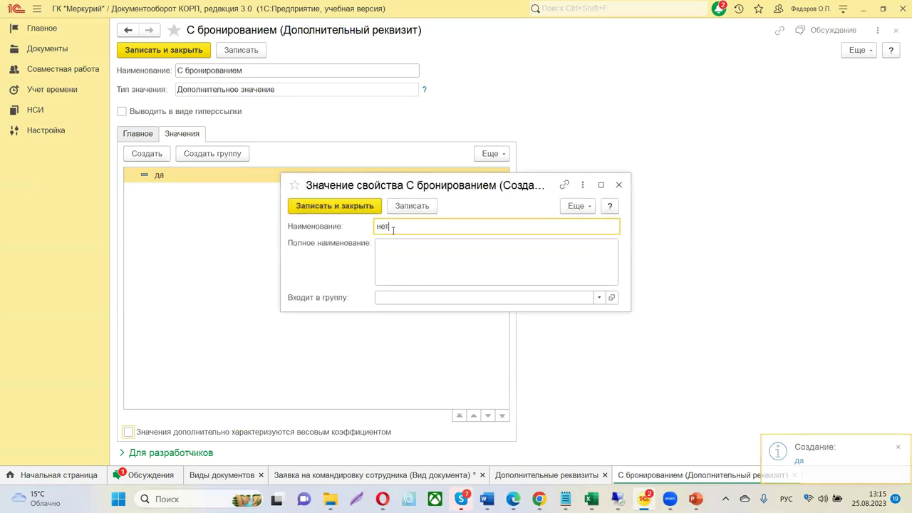
click(355, 208)
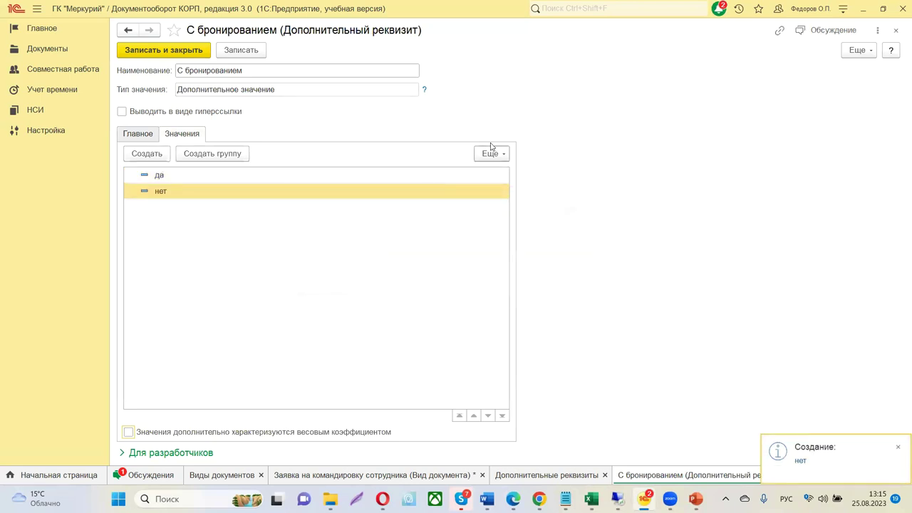
click(243, 49)
Set the attribute's form location to "Группа лево" within the "Реквизиты" page, then save and close the attribute.
click(138, 134)
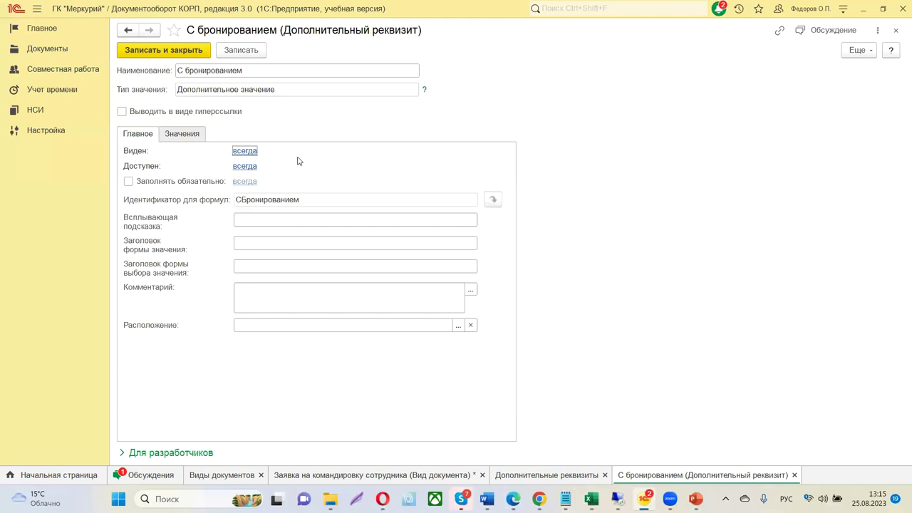
click(457, 325)
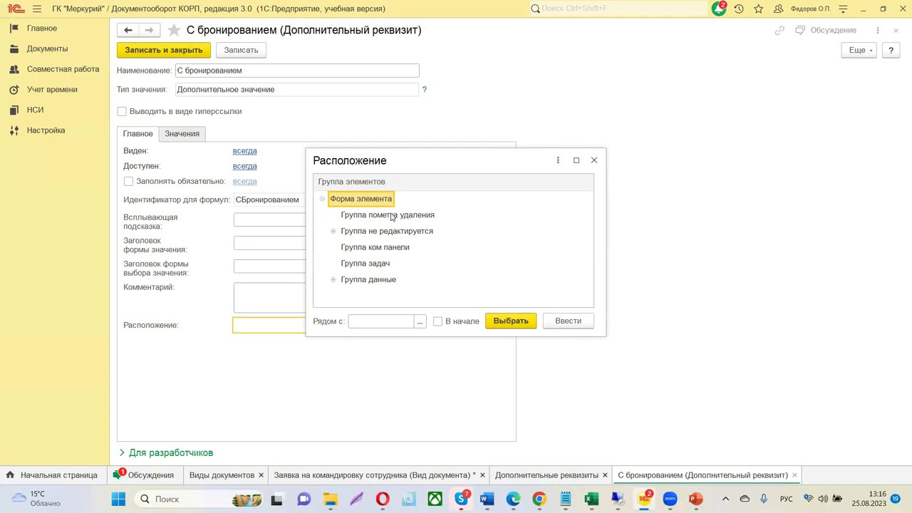
click(333, 279)
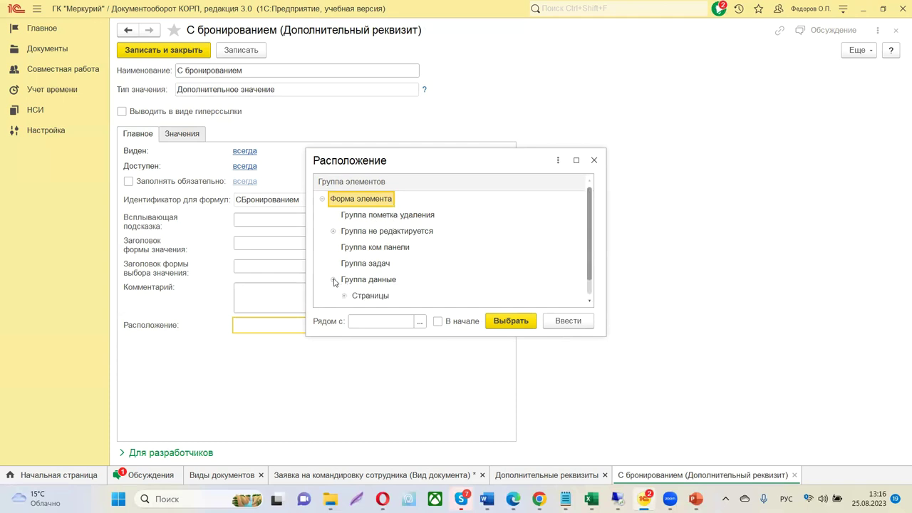
click(344, 280)
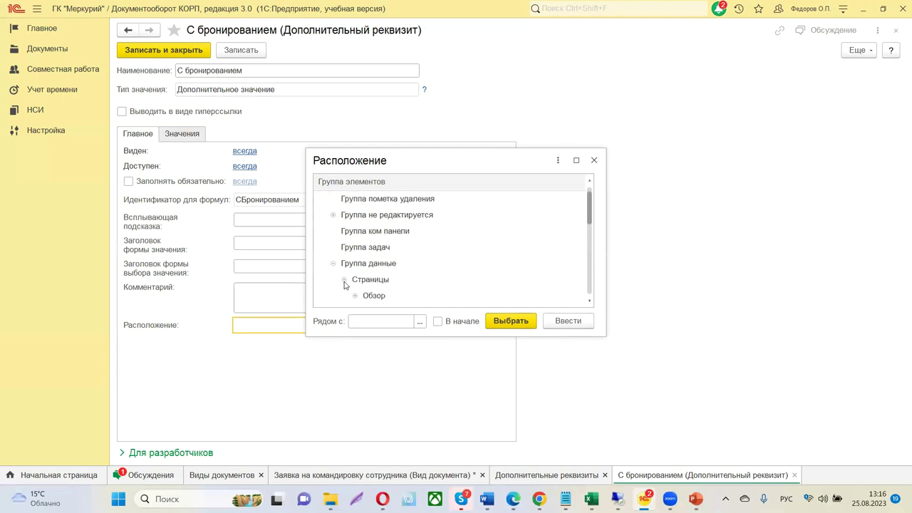
scroll(431, 262, down, 2)
click(355, 215)
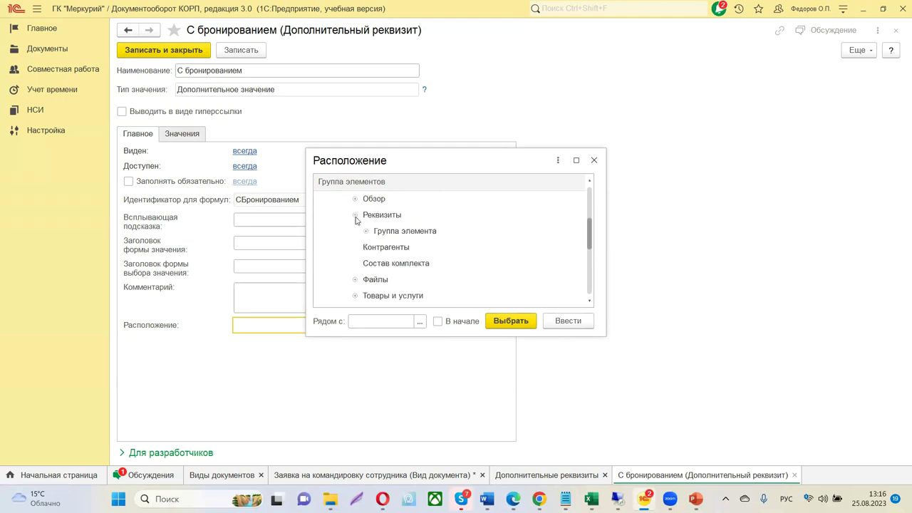
scroll(435, 220, down, 1)
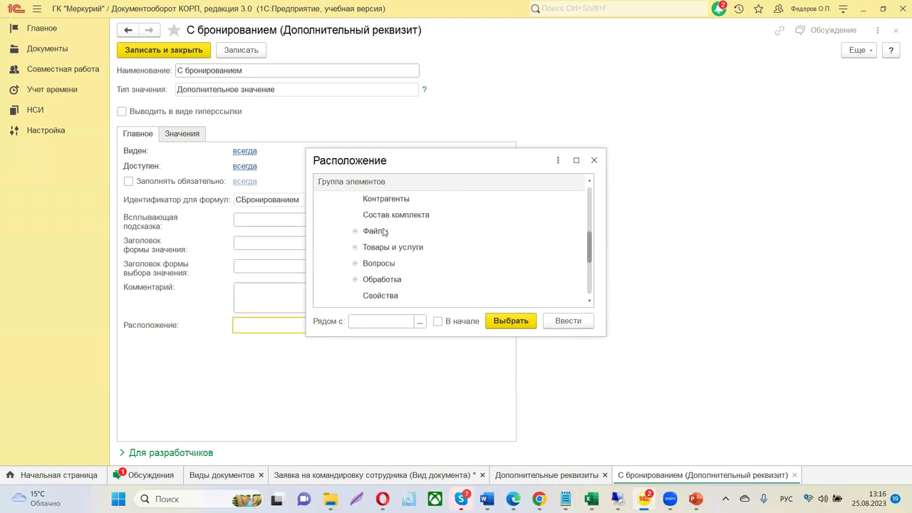
scroll(413, 248, up, 2)
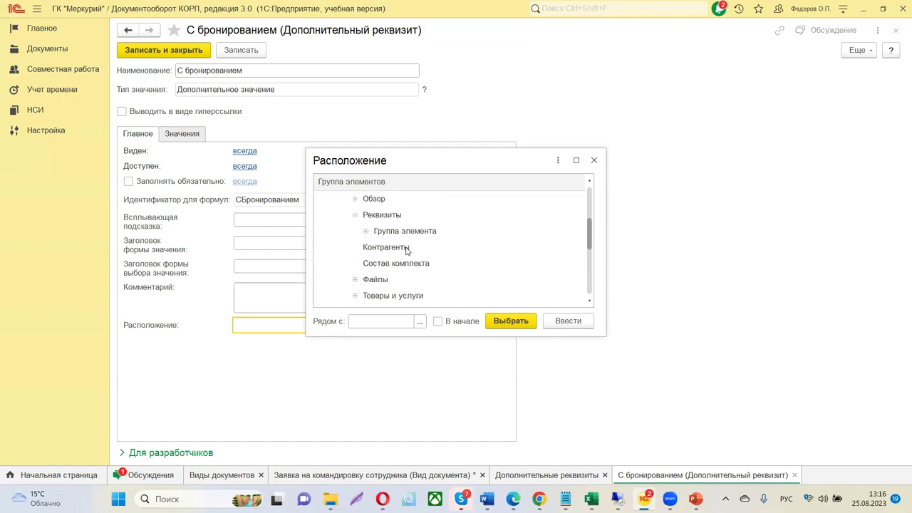
scroll(399, 248, down, 1)
click(366, 232)
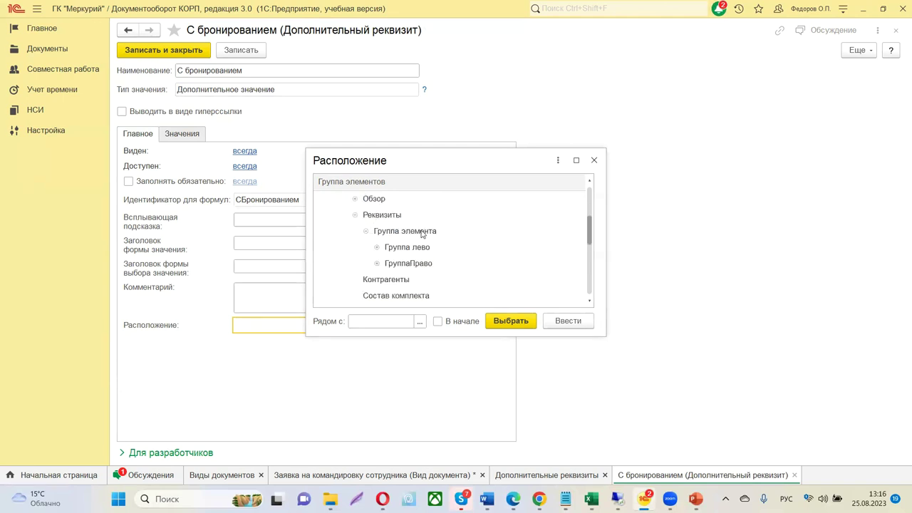
click(377, 247)
double_click(401, 249)
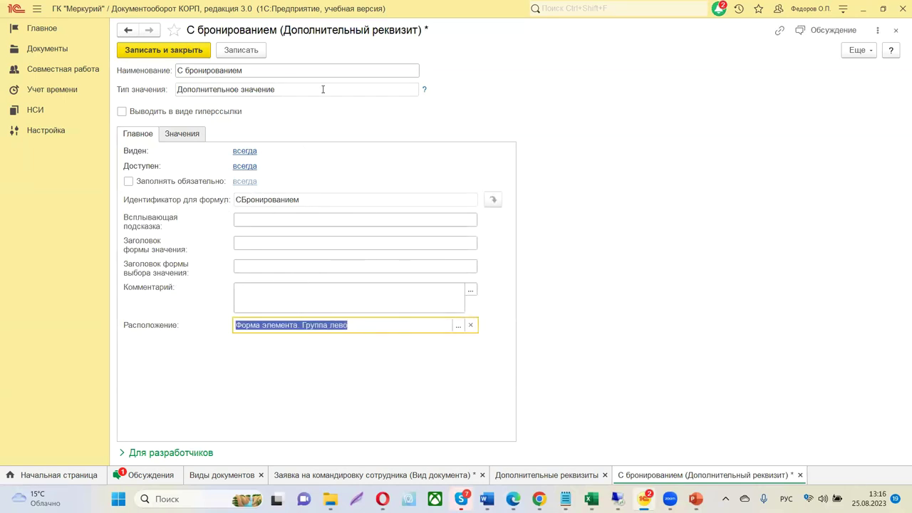
click(242, 52)
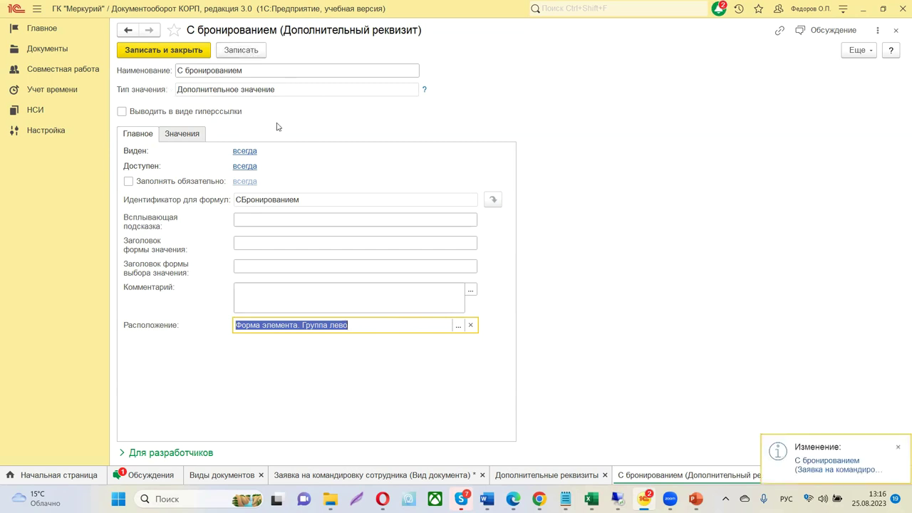
click(166, 51)
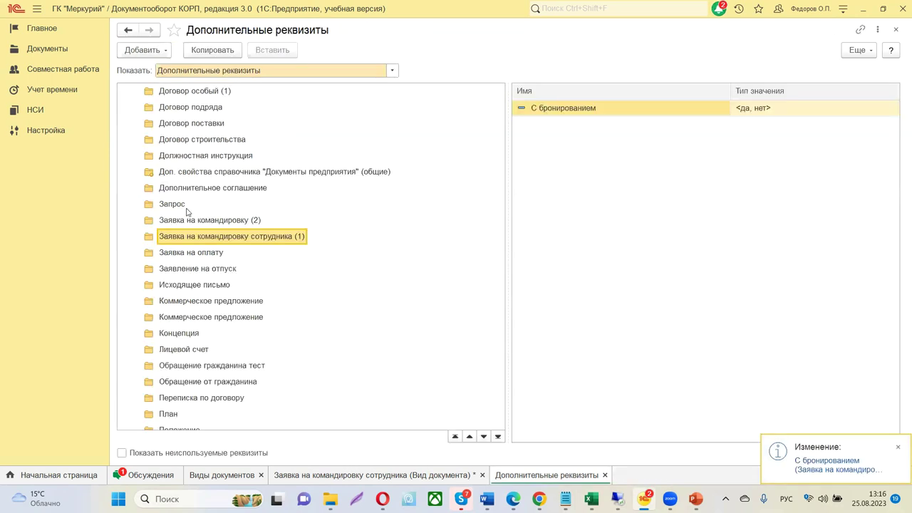
Add the existing attribute "За пределы РФ" from the "Заявка на командировку" set to the "Заявка на командировку сотрудника" set as is.
click(140, 51)
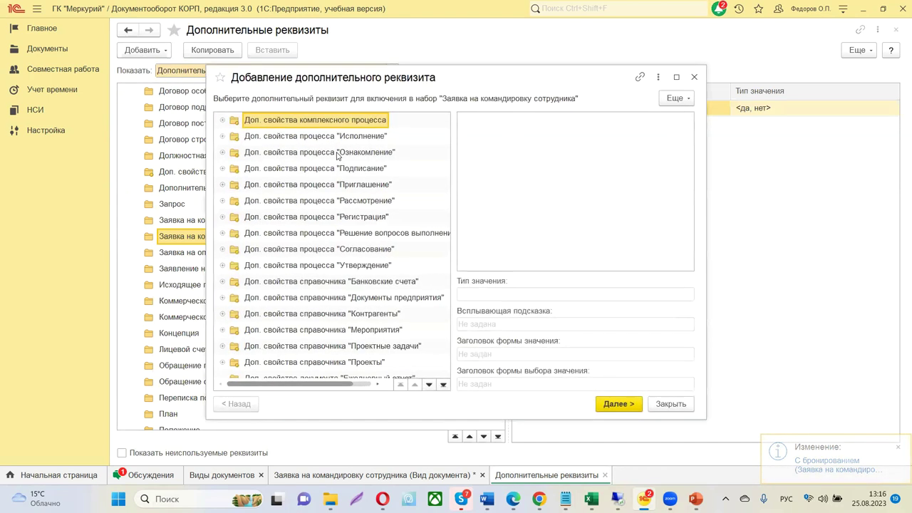
click(222, 298)
scroll(299, 300, down, 3)
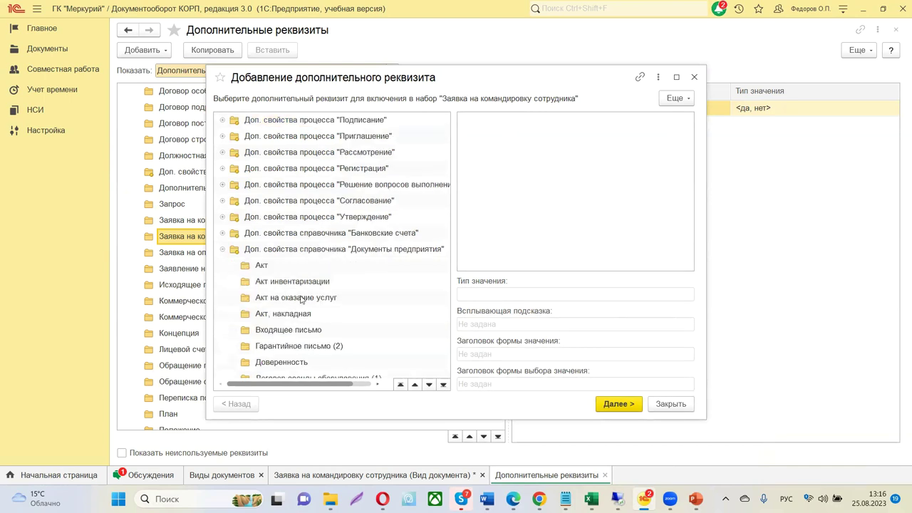
scroll(350, 298, down, 2)
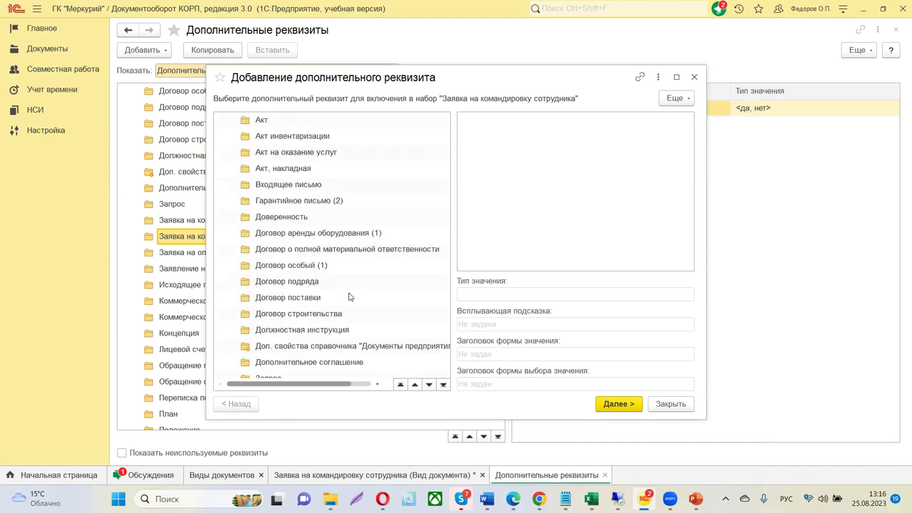
scroll(295, 283, down, 1)
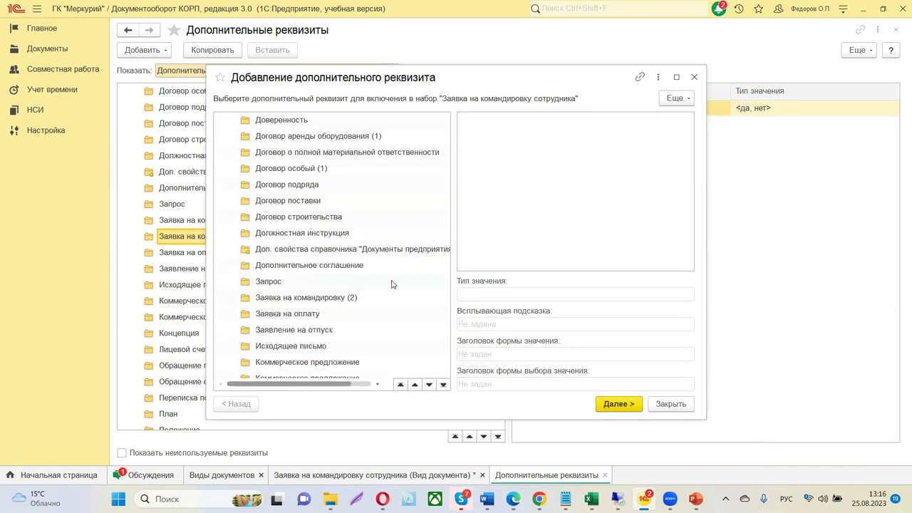
click(359, 295)
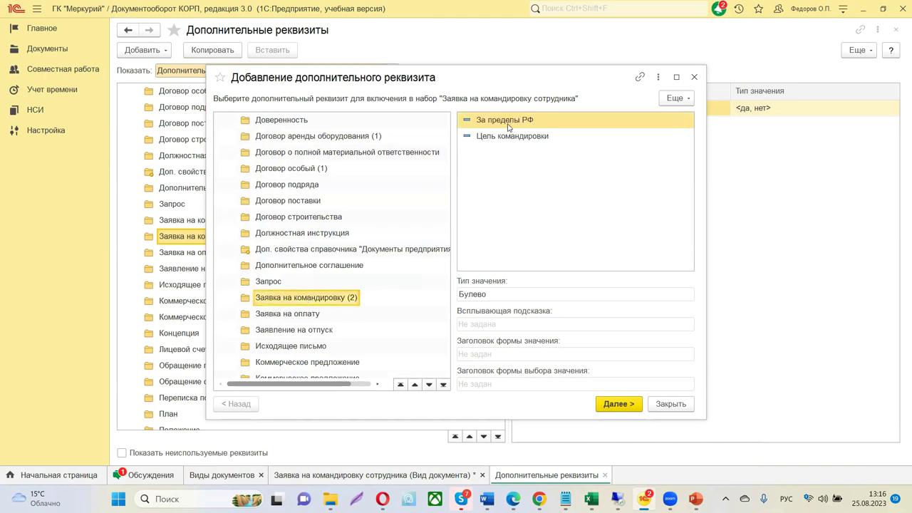
double_click(526, 121)
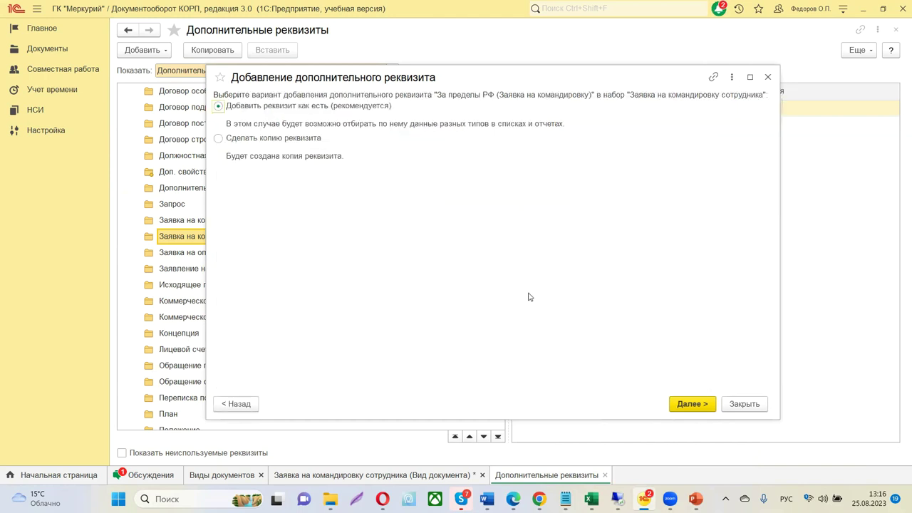
click(690, 406)
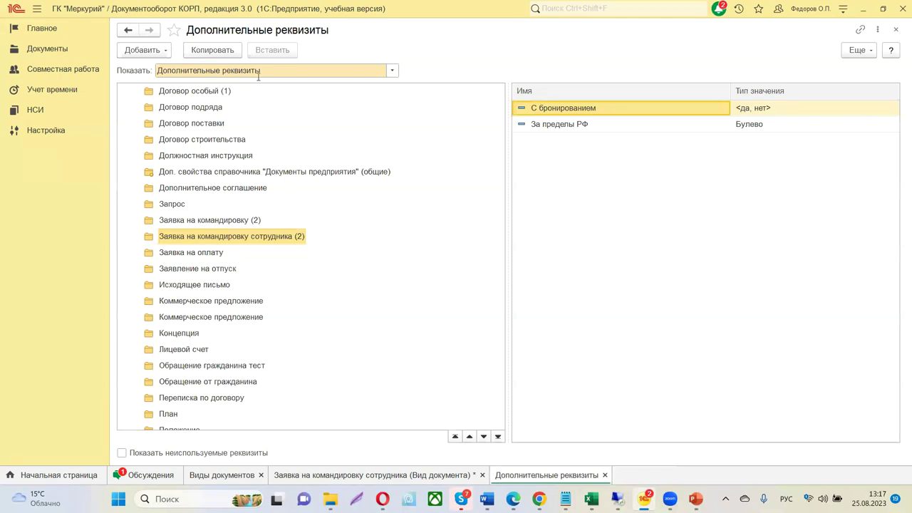
Return to the "Заявка на командировку сотрудника" document kind, save it without closing, and review its main settings.
click(376, 476)
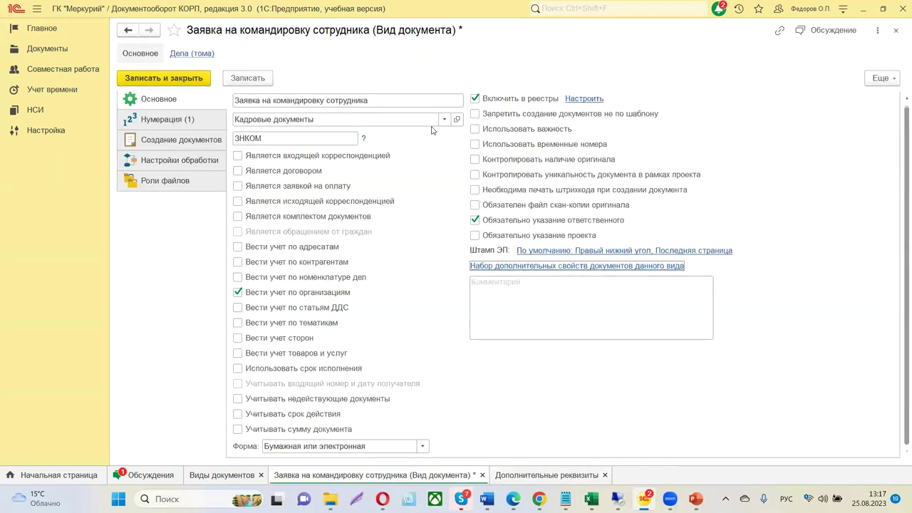
click(261, 79)
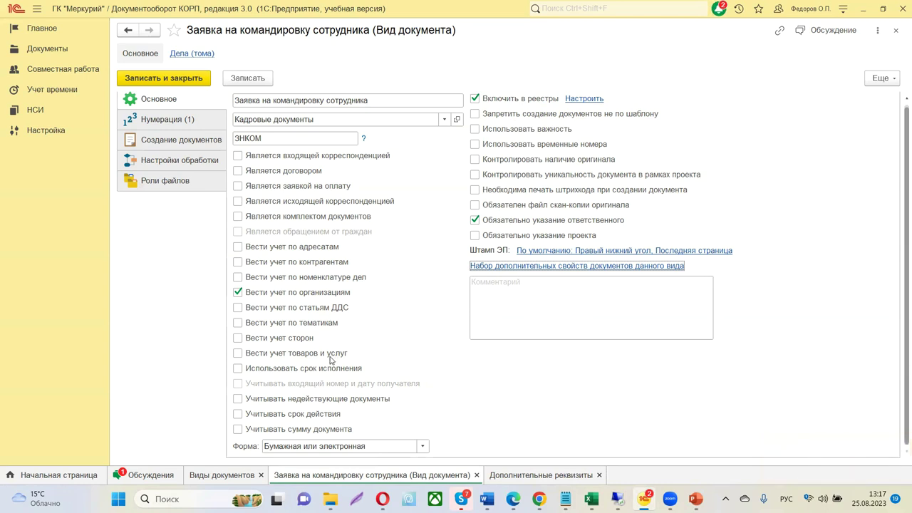
scroll(331, 359, up, 1)
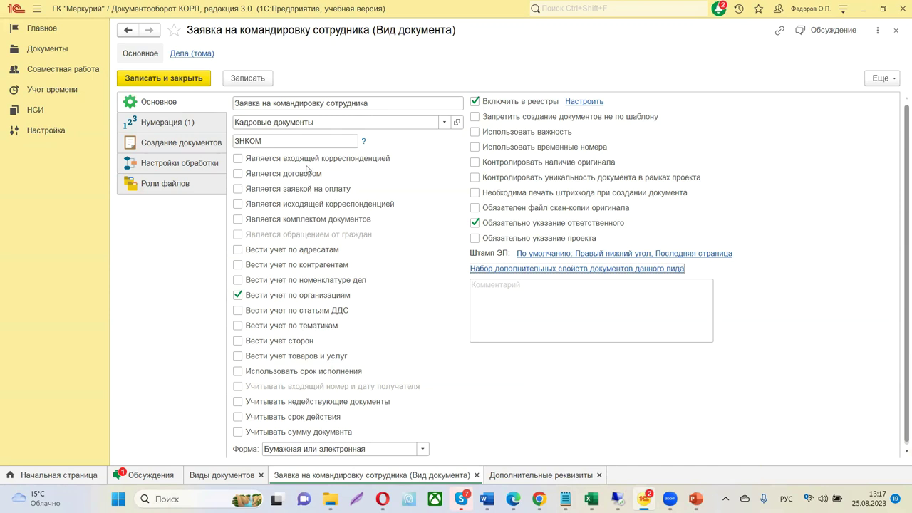
scroll(307, 235, down, 1)
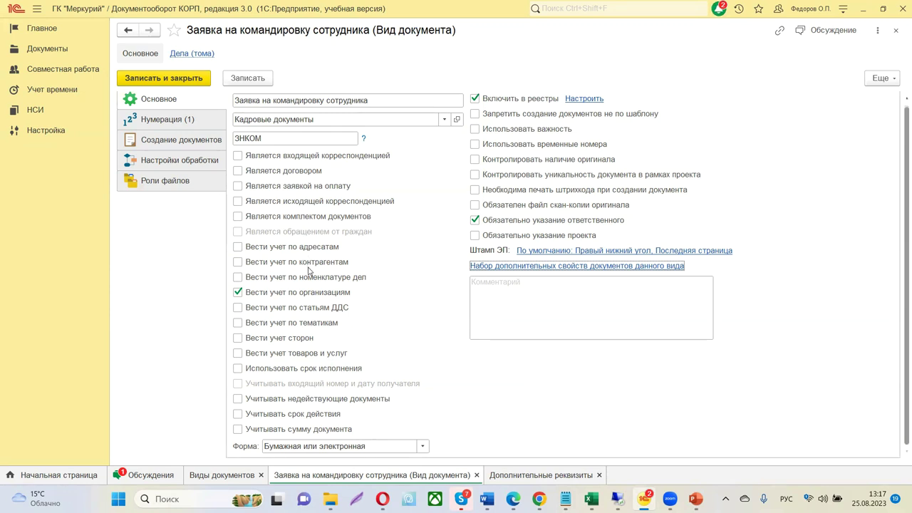
scroll(313, 267, up, 1)
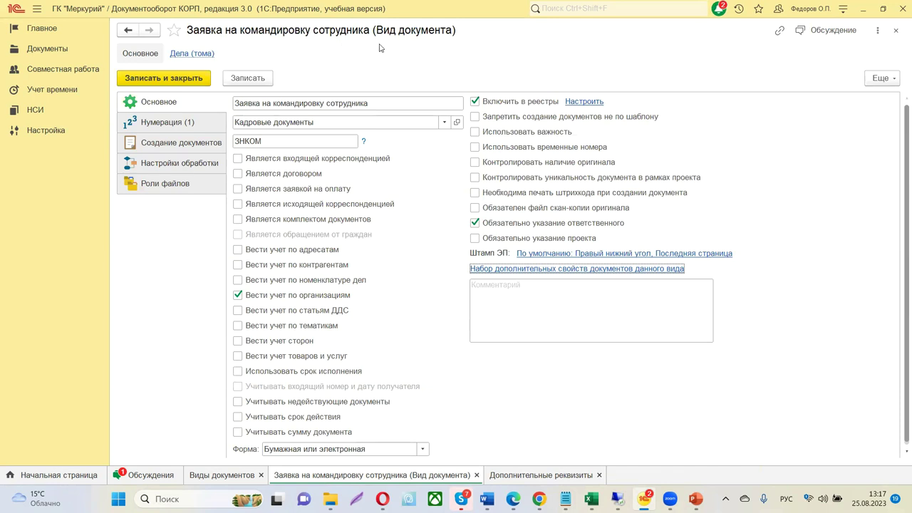
Close the current session and log in to the "ДО 3.0 демо" infobase as the user "Администратор".
click(899, 9)
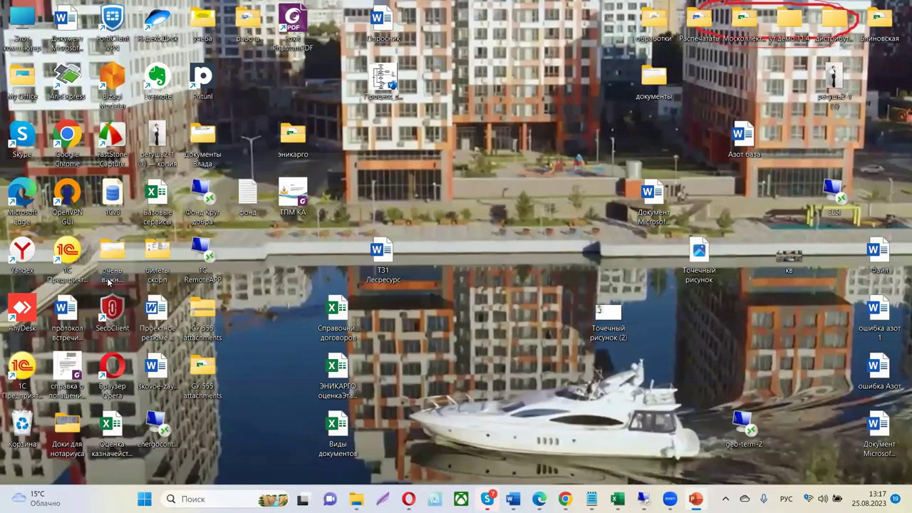
double_click(82, 258)
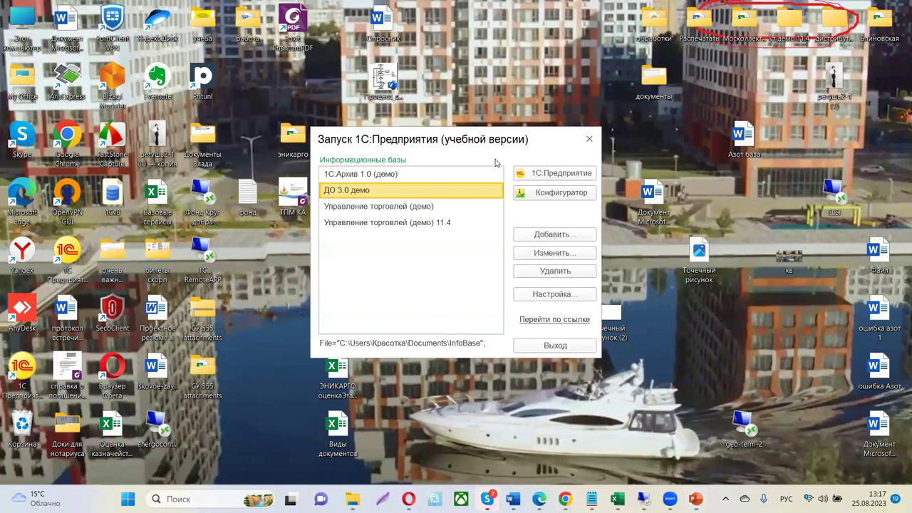
click(554, 173)
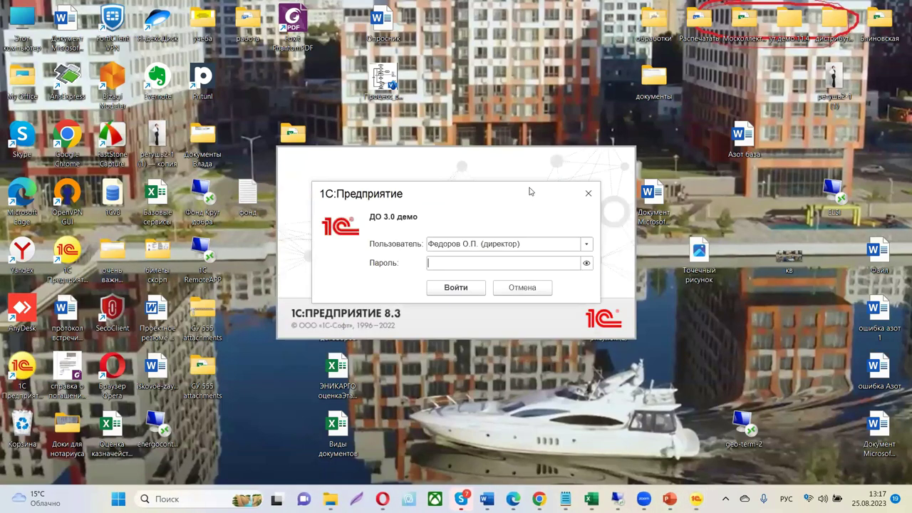
click(587, 244)
click(474, 260)
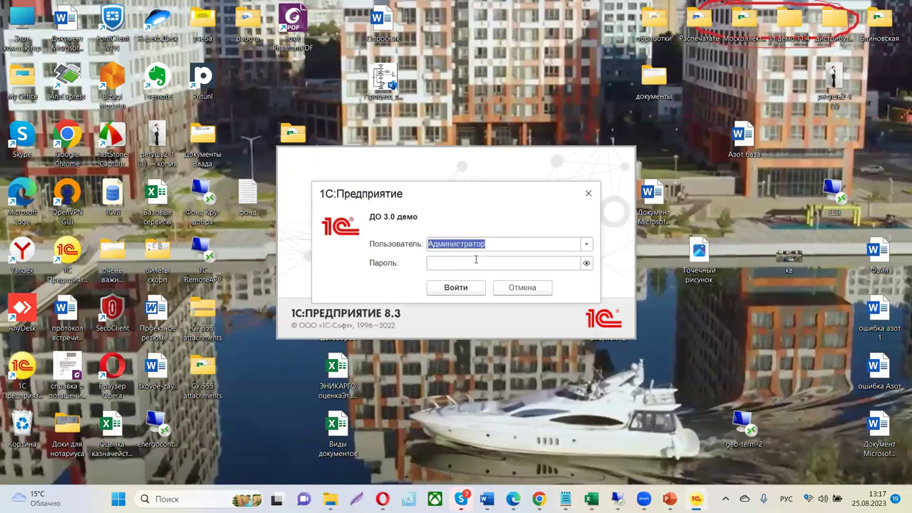
click(453, 291)
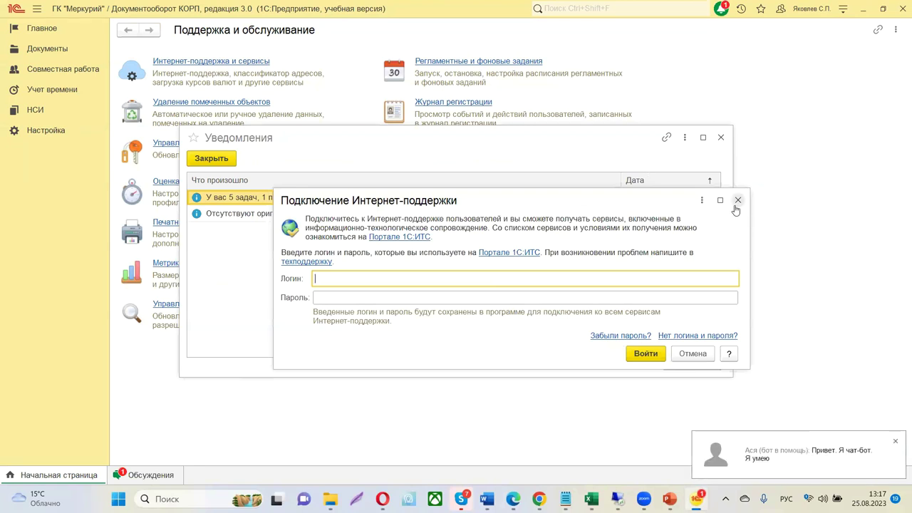
Dismiss the Internet support connection dialog, the notifications window and the chatbot message.
click(737, 200)
click(720, 137)
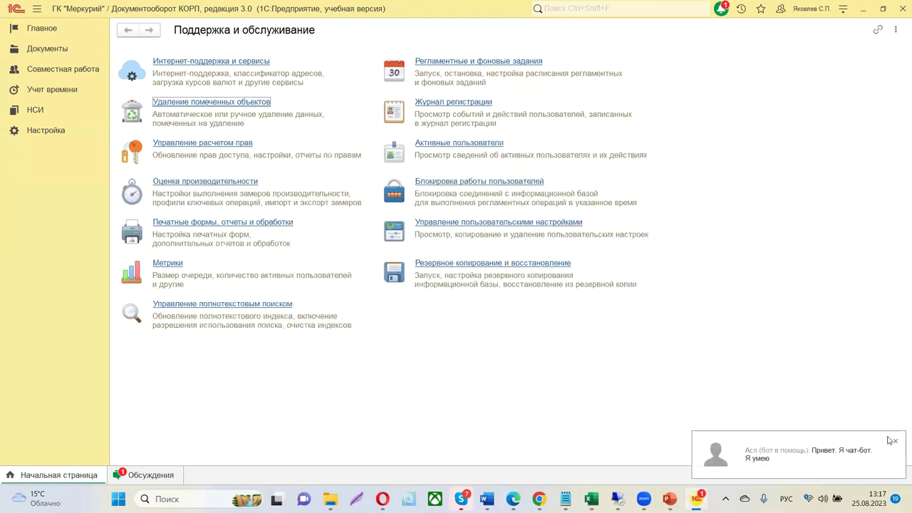
click(895, 440)
Open the document kind "Заявка на командировку сотрудника" from the "Кадровые документы" group of document kinds.
click(33, 111)
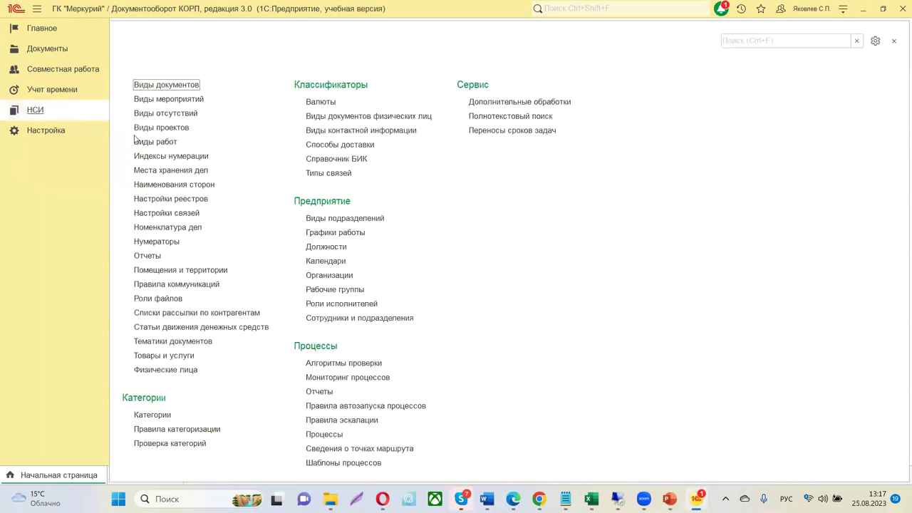
click(173, 86)
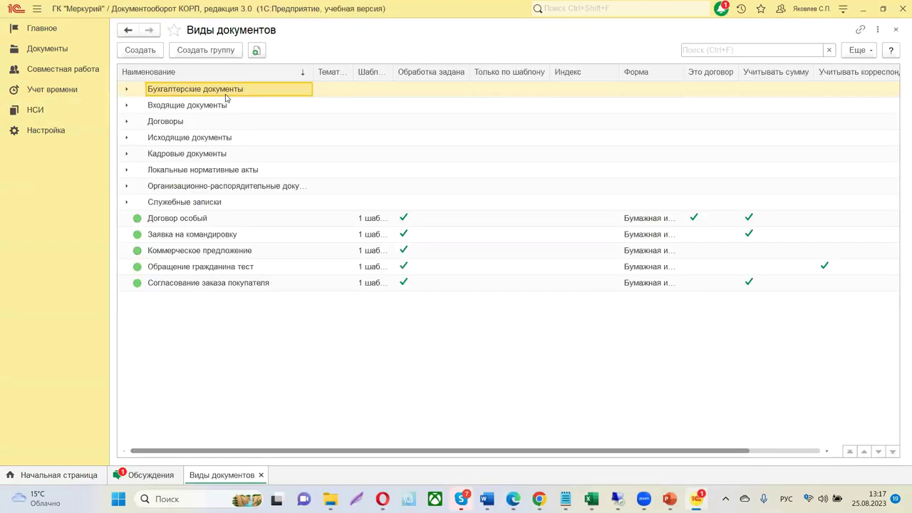
click(175, 153)
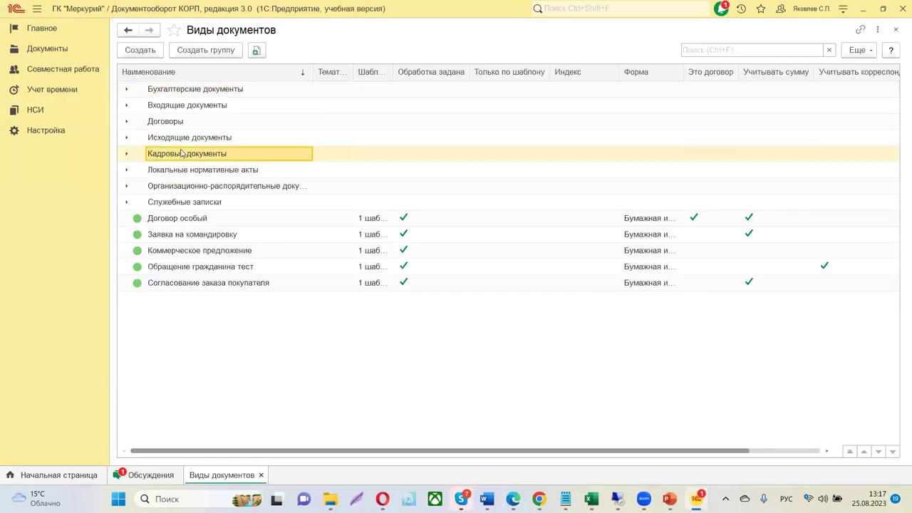
click(131, 156)
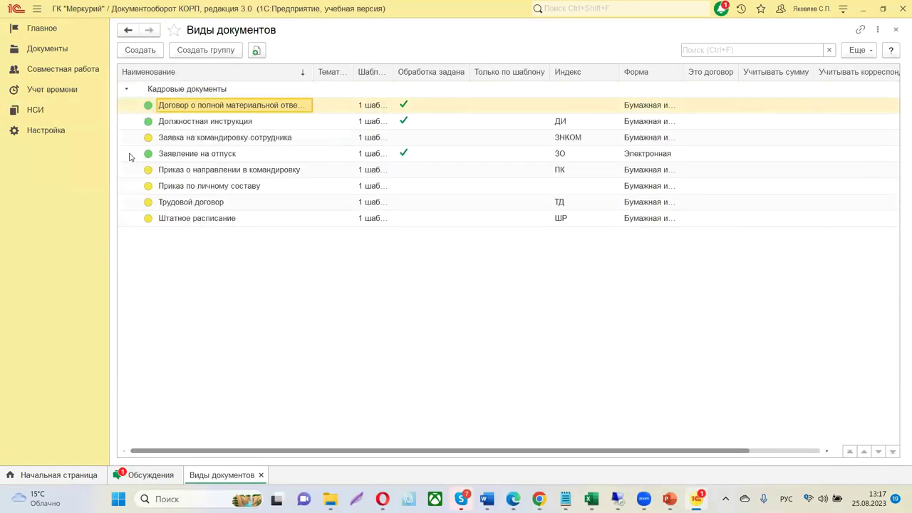
double_click(191, 141)
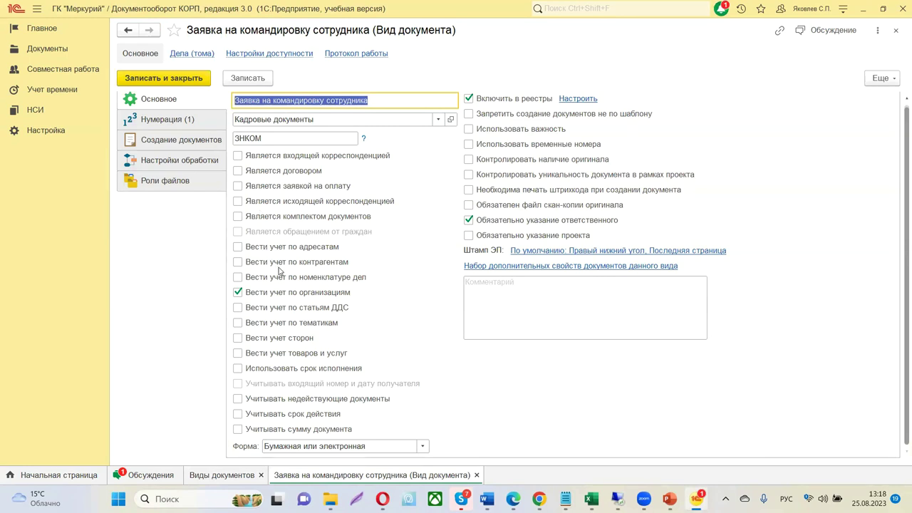
Examine the numerator "Документы" assigned in the document kind's numbering settings, and close it.
click(164, 120)
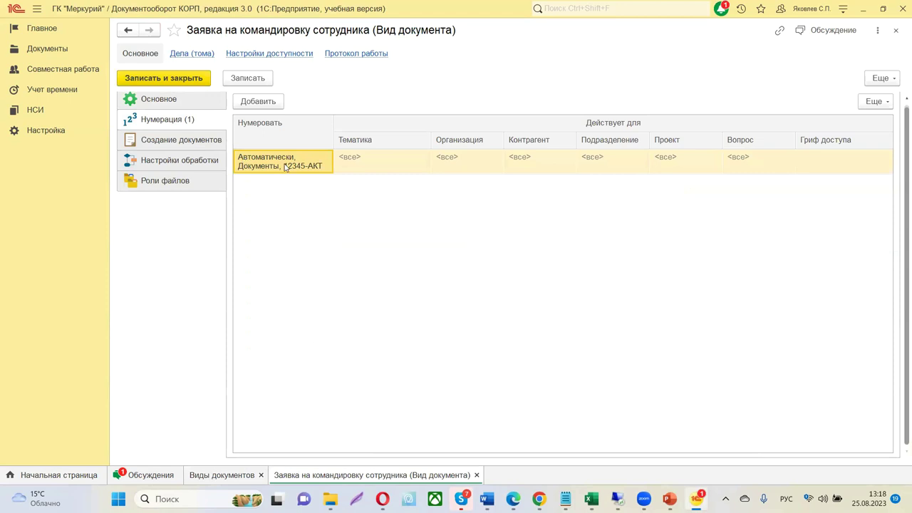
click(280, 166)
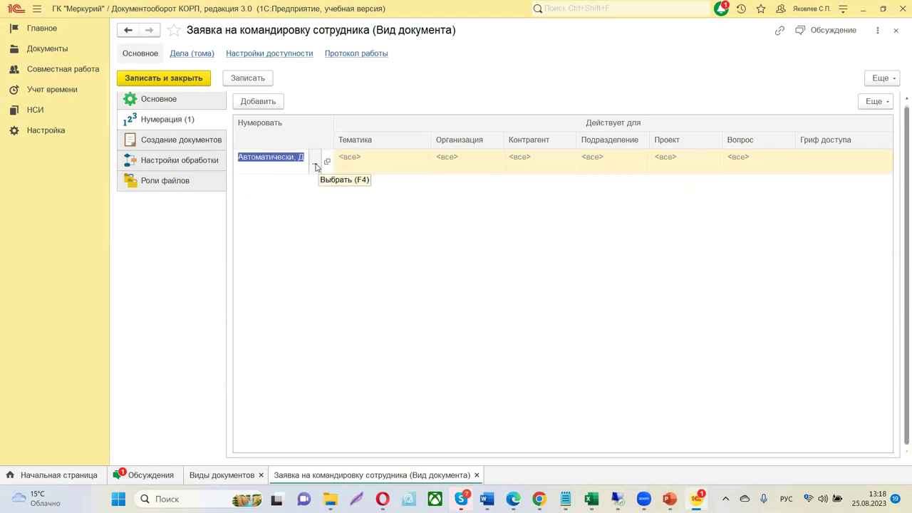
click(324, 164)
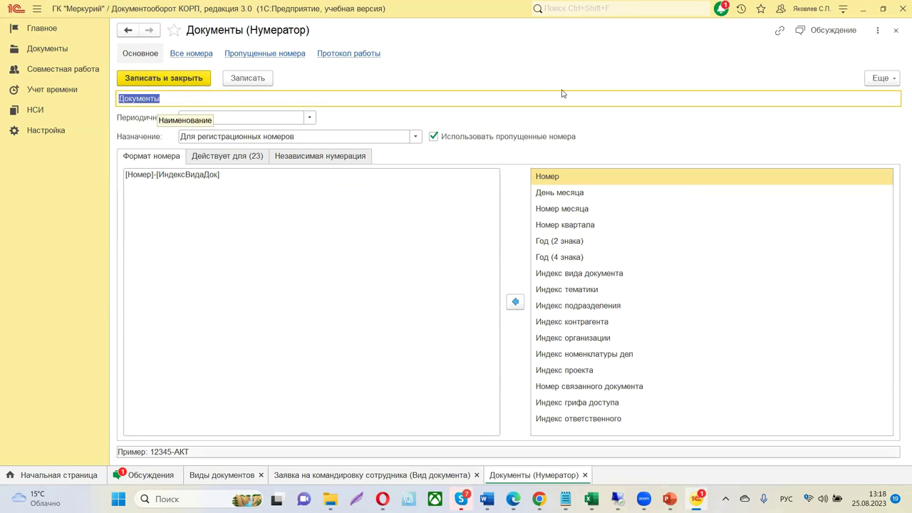
click(895, 31)
Choose automatic numbering for the document kind and start a new numerator named "Нумерация ЗНКОМ".
click(316, 163)
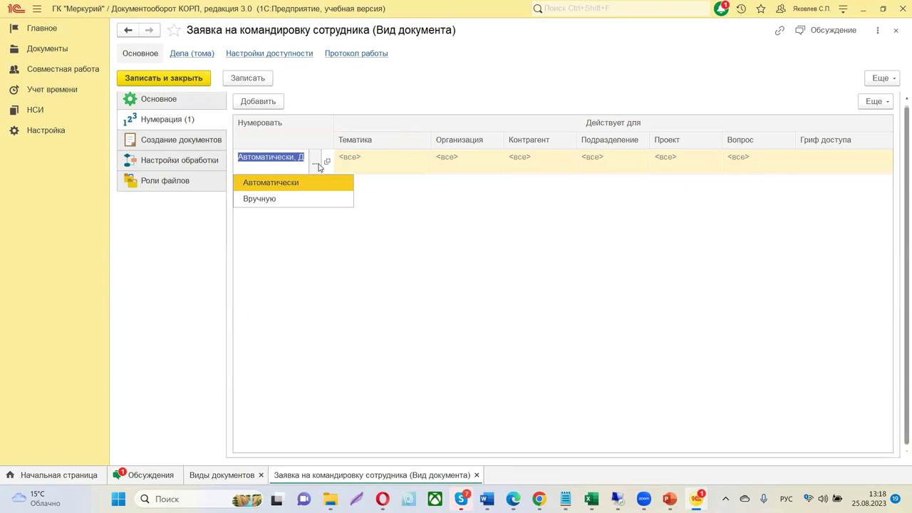
click(271, 183)
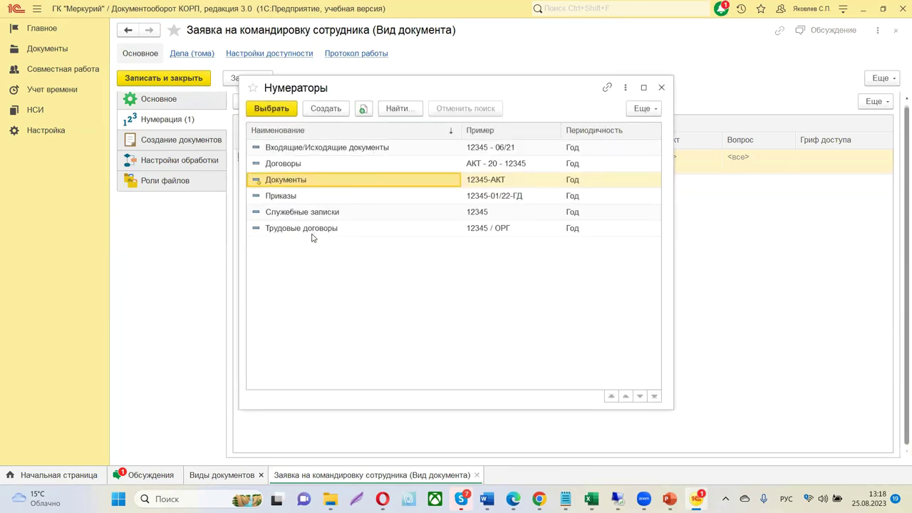
click(335, 112)
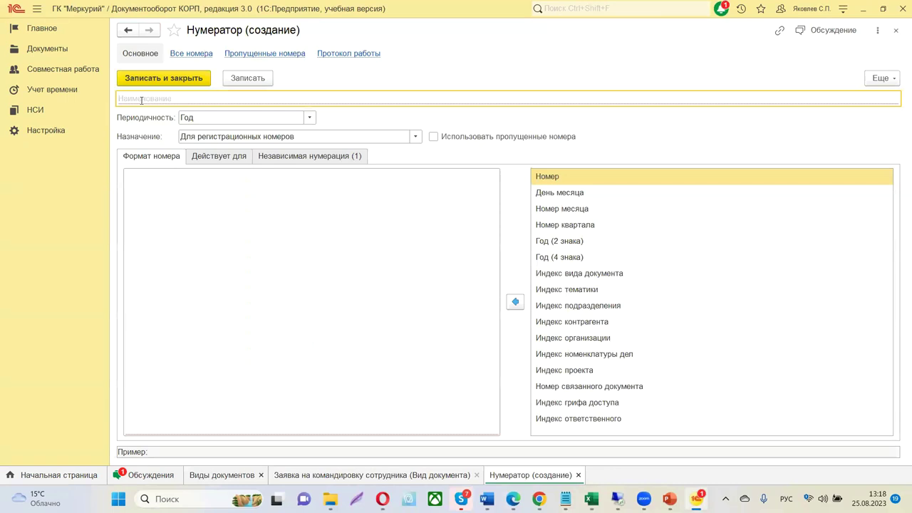
text(Нумерация ЗНКО)
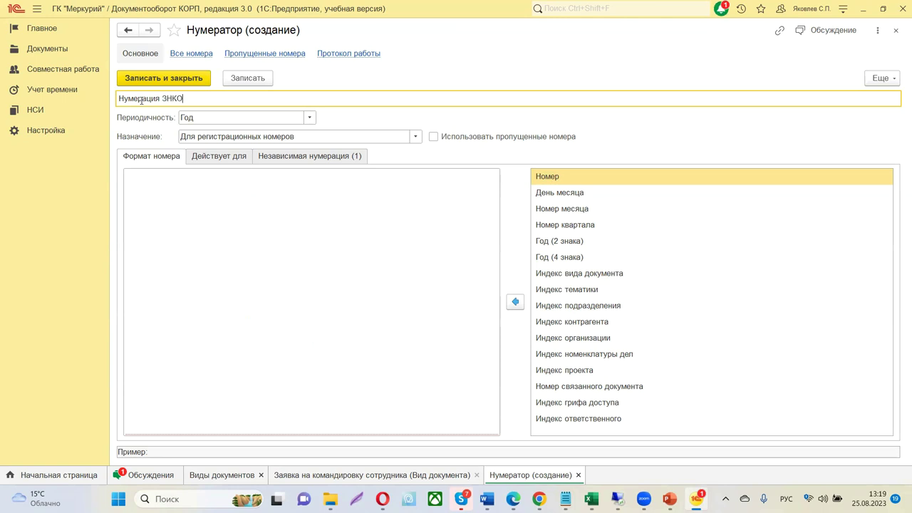
Build the numerator's number format as [ИндексВидаДок][Год2][Номер] and view the periodicity options, keeping "Год".
click(183, 189)
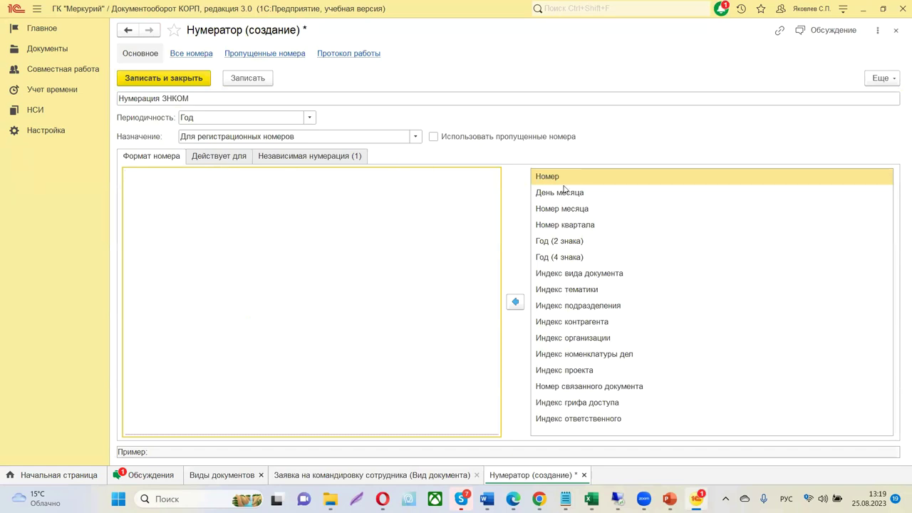
double_click(565, 273)
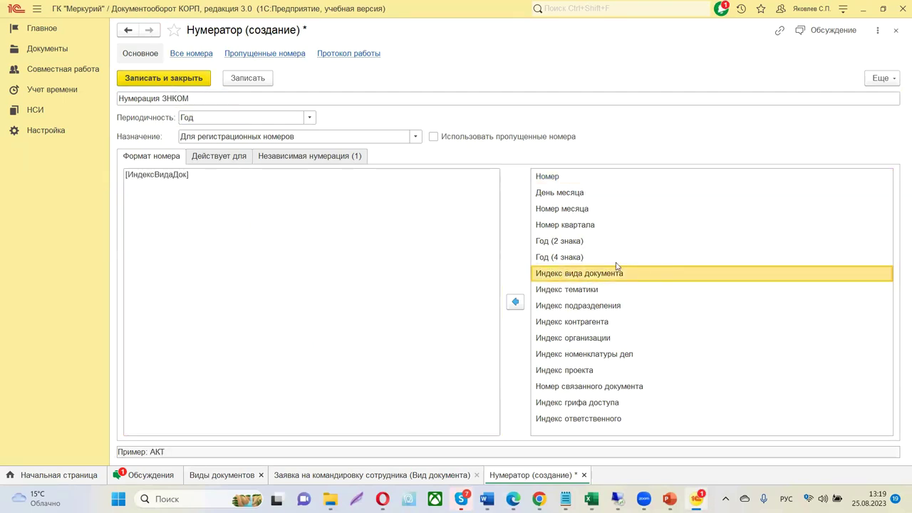
double_click(567, 243)
double_click(553, 176)
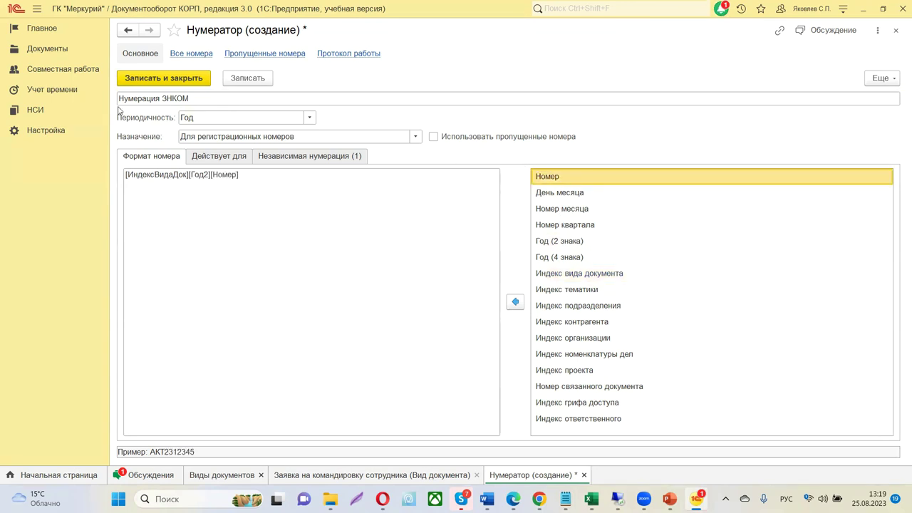
click(309, 117)
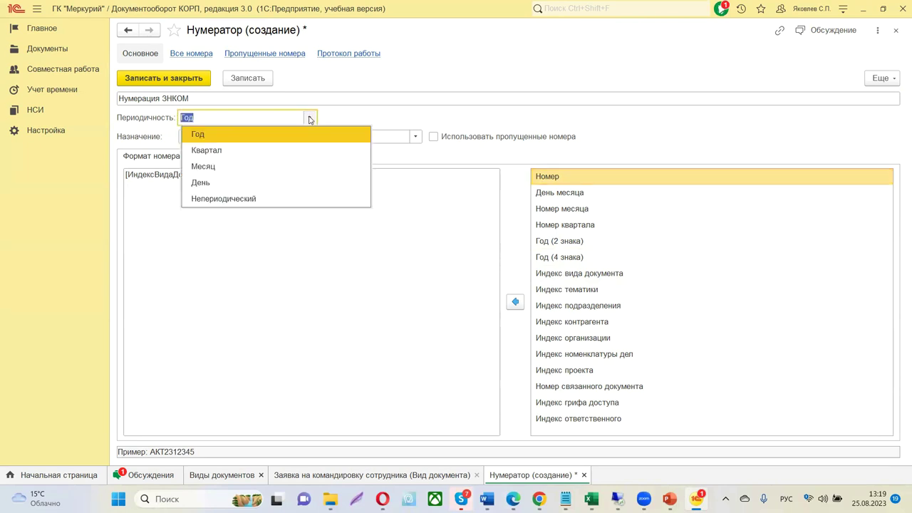
click(346, 116)
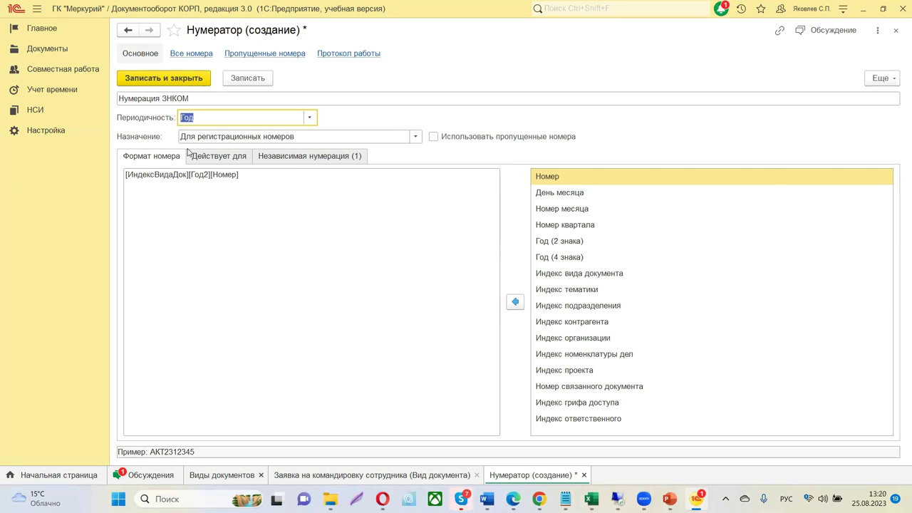
Examine the numerator's scope and its independent numbering options, and return to the number format.
click(206, 159)
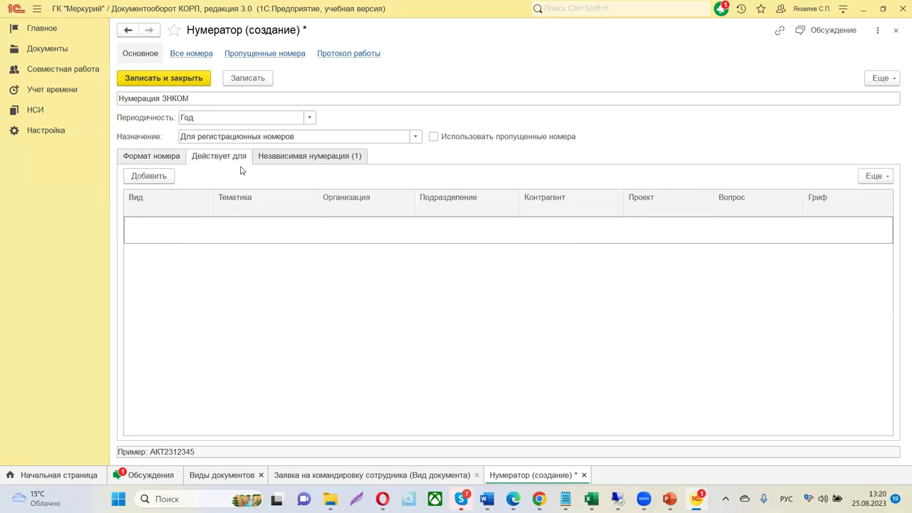
click(301, 157)
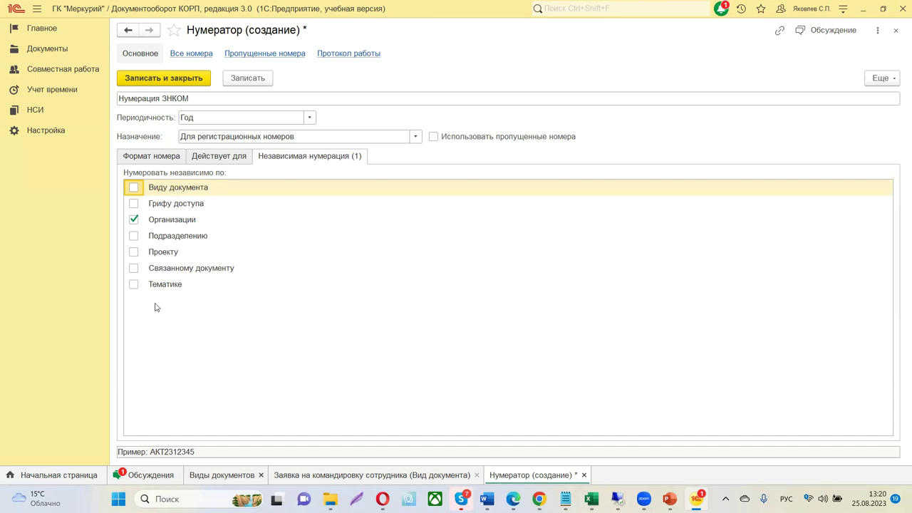
click(216, 158)
click(161, 159)
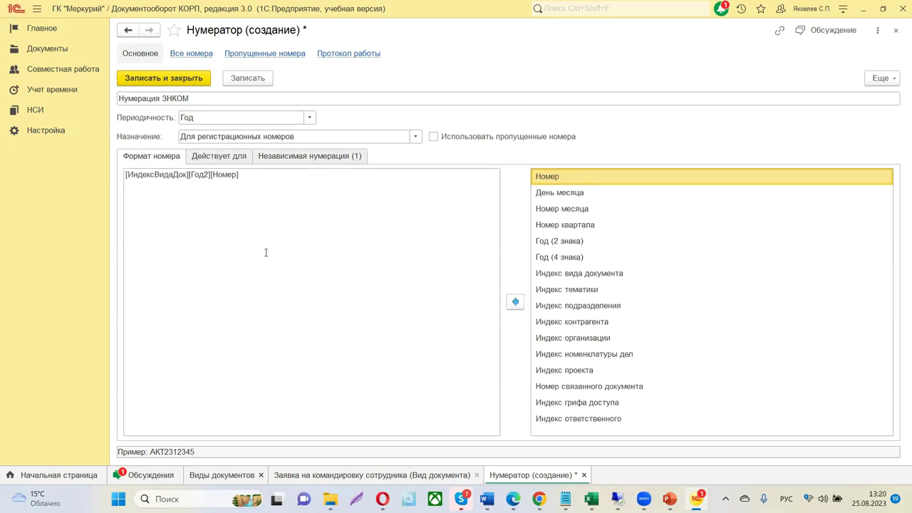
Save the numerator "Нумерация ЗНКОМ", assign it to the document kind's automatic numbering, and save the document kind.
click(182, 80)
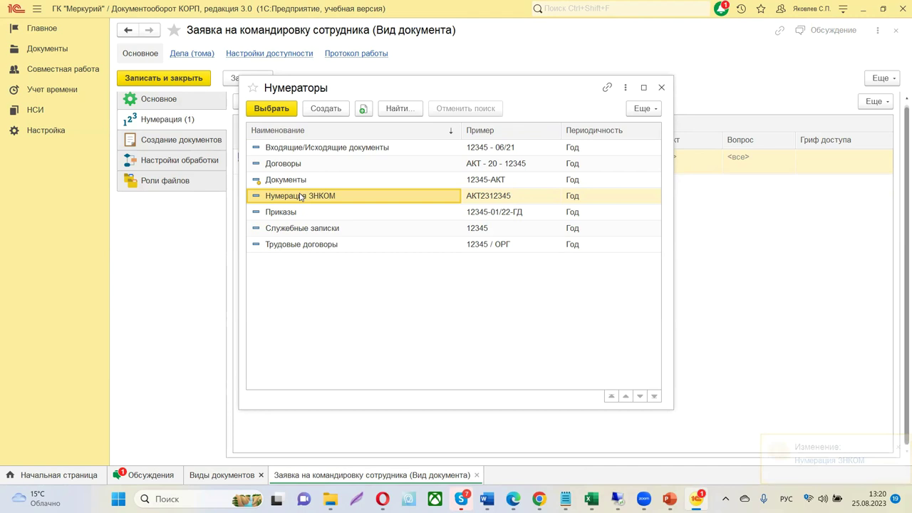
double_click(299, 197)
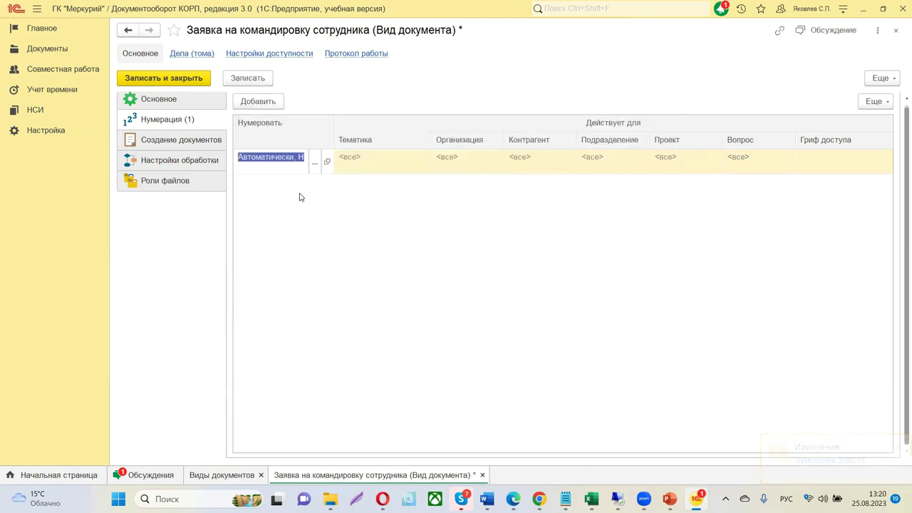
click(256, 79)
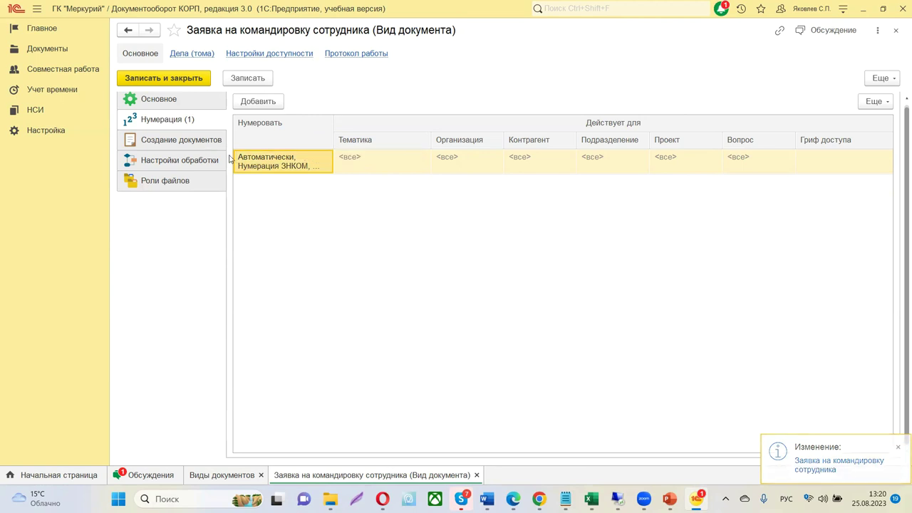
Enable "Вести учет по тематикам" in the document kind's main settings and try to save it.
click(204, 99)
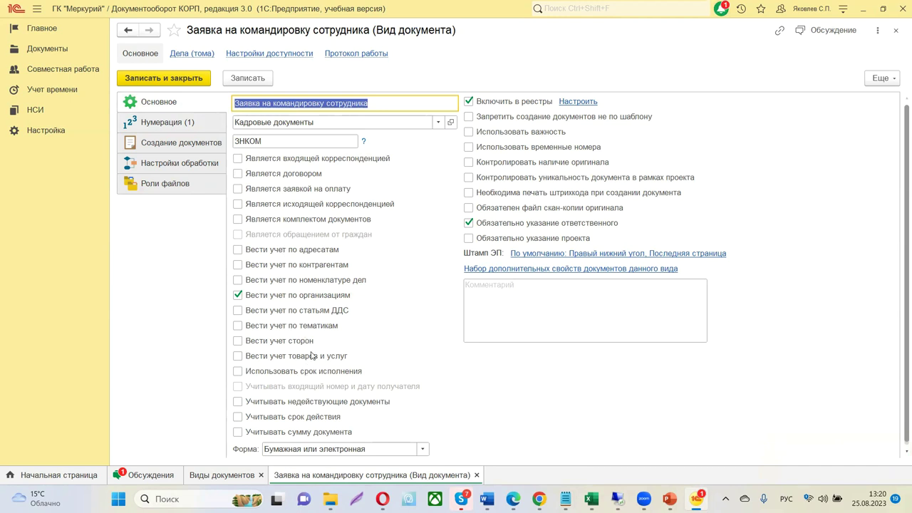
click(238, 326)
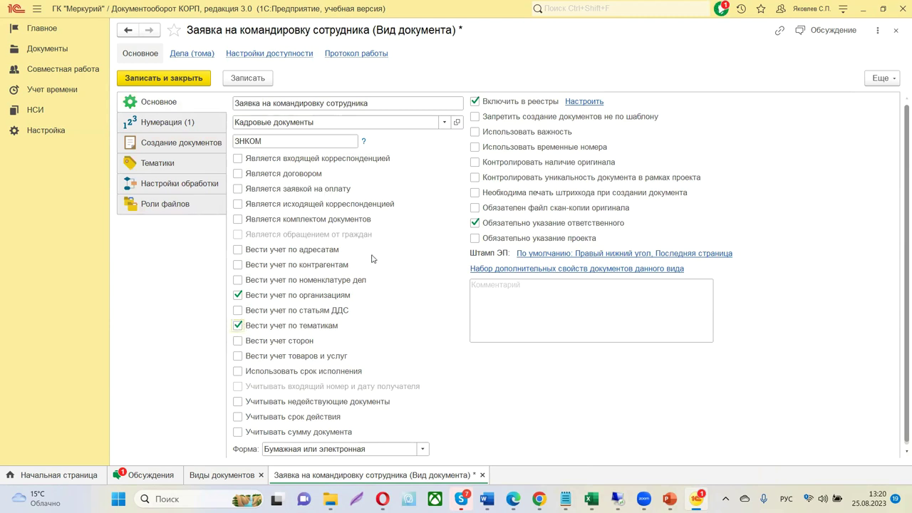
click(260, 78)
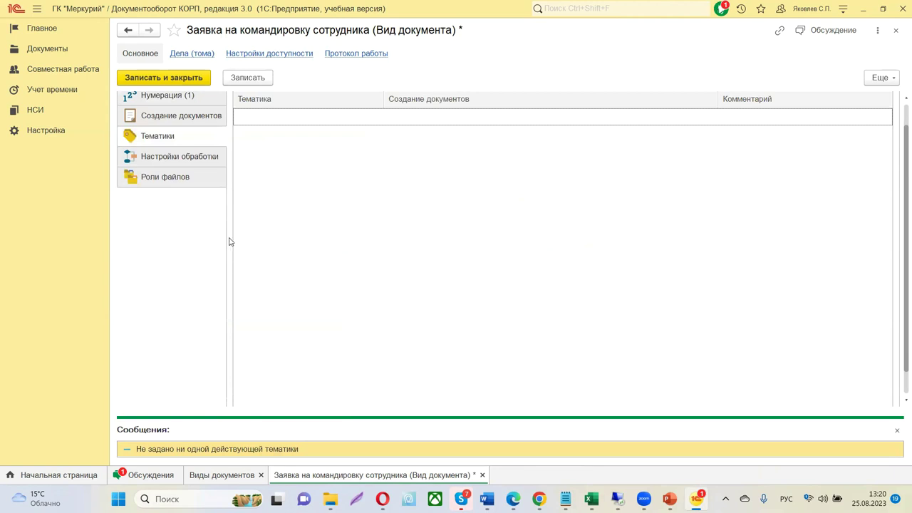
Dismiss the message and review the kind's document creation settings and its numbering rule.
scroll(224, 169, up, 1)
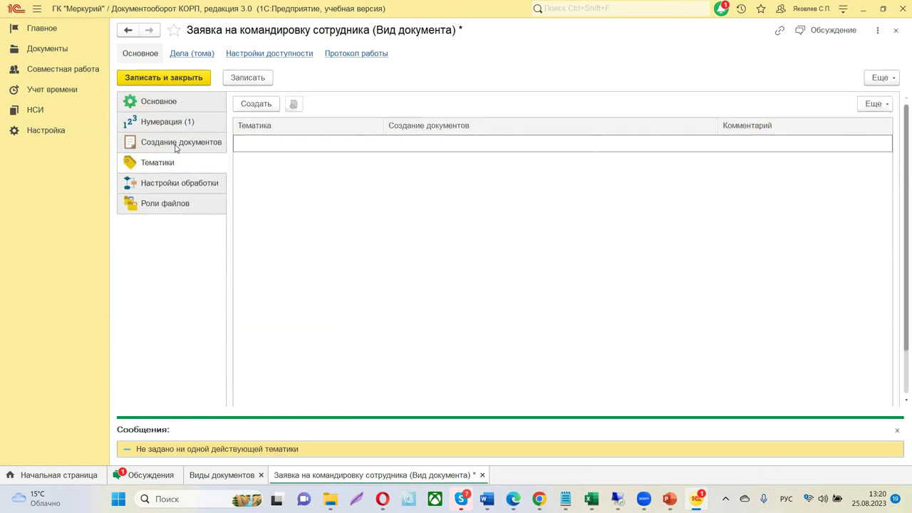
click(897, 431)
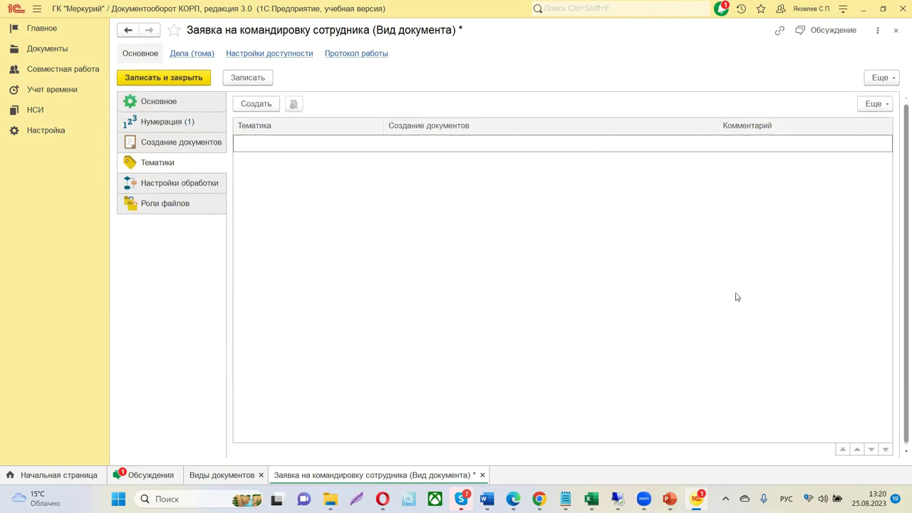
click(178, 141)
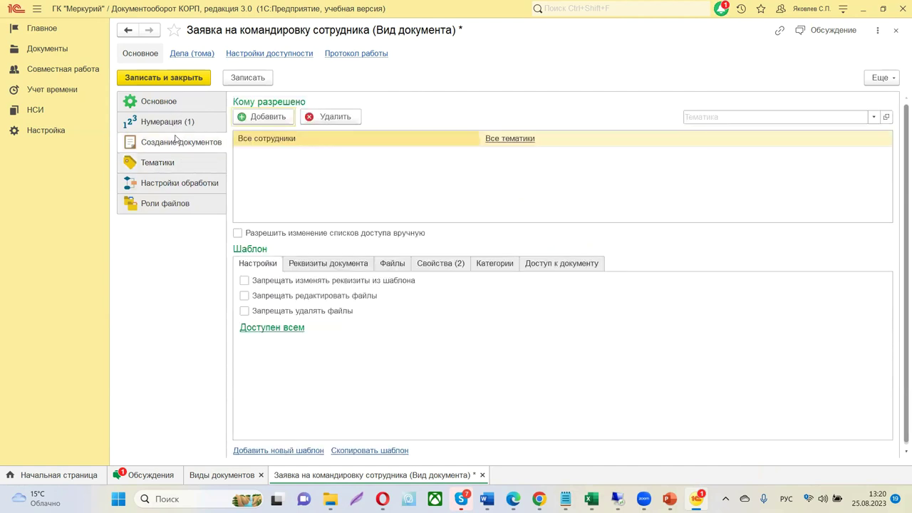
click(155, 124)
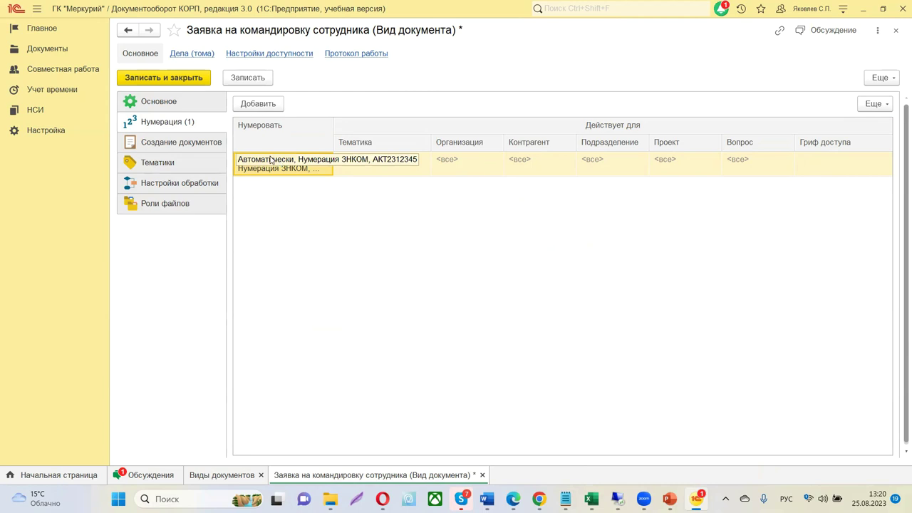
Create the document topic "Регулярные" for the document kind and save it.
click(173, 164)
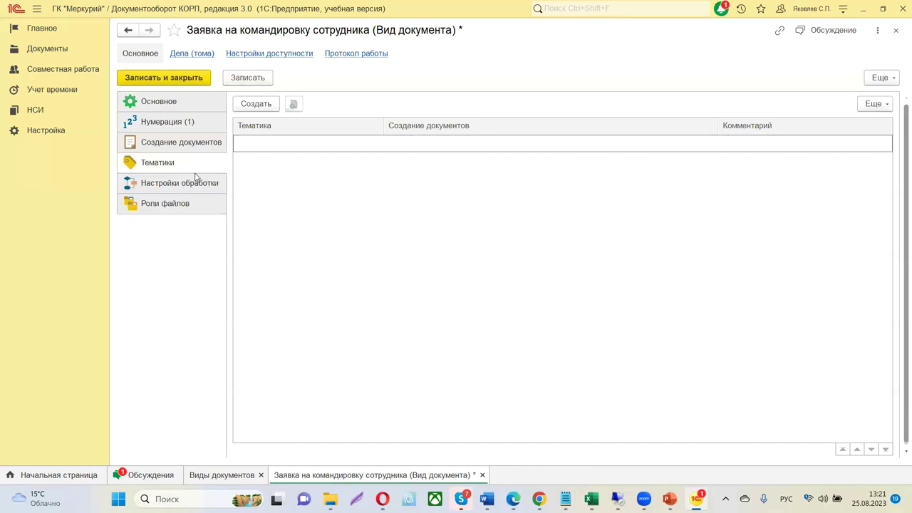
click(258, 104)
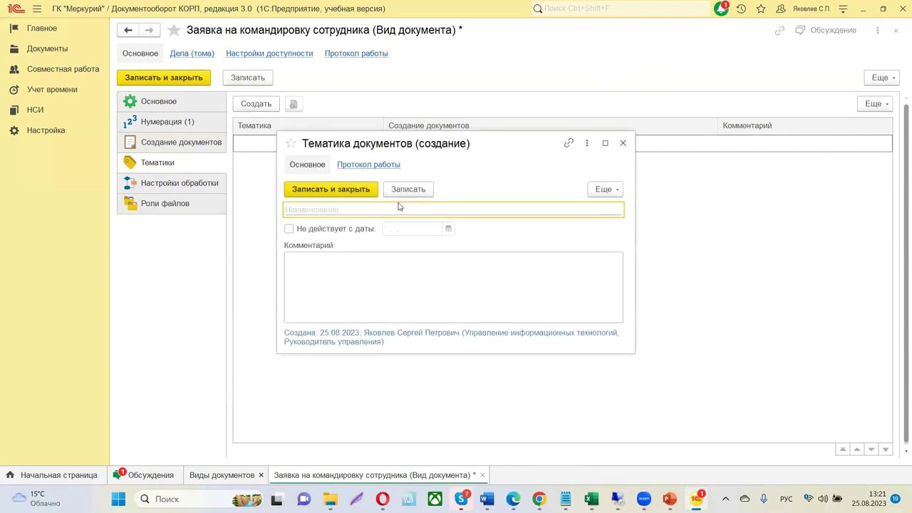
text(Регулярны)
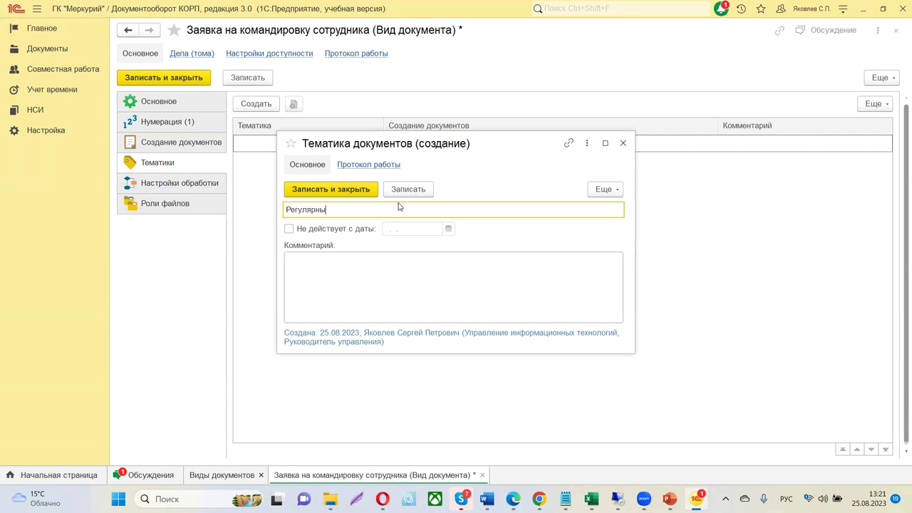
text(е)
click(350, 196)
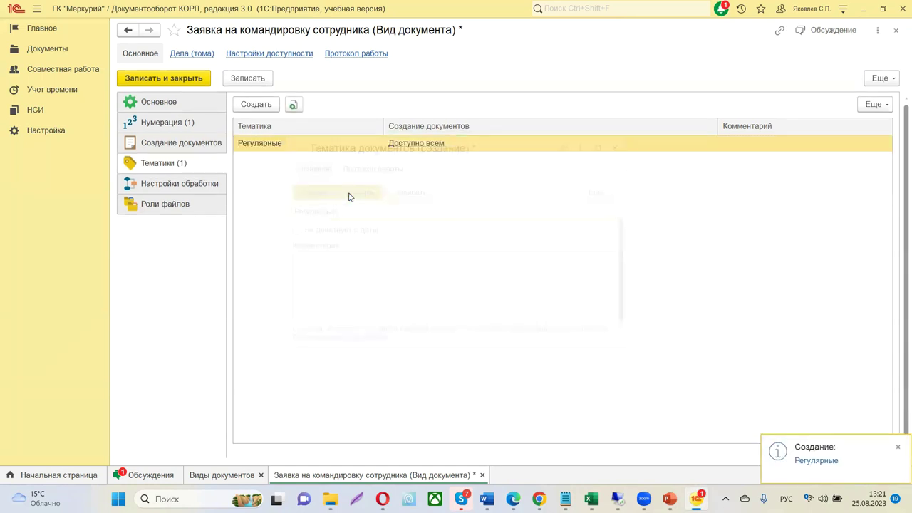
Create a second document topic named "Периодические" and save the document kind.
click(257, 105)
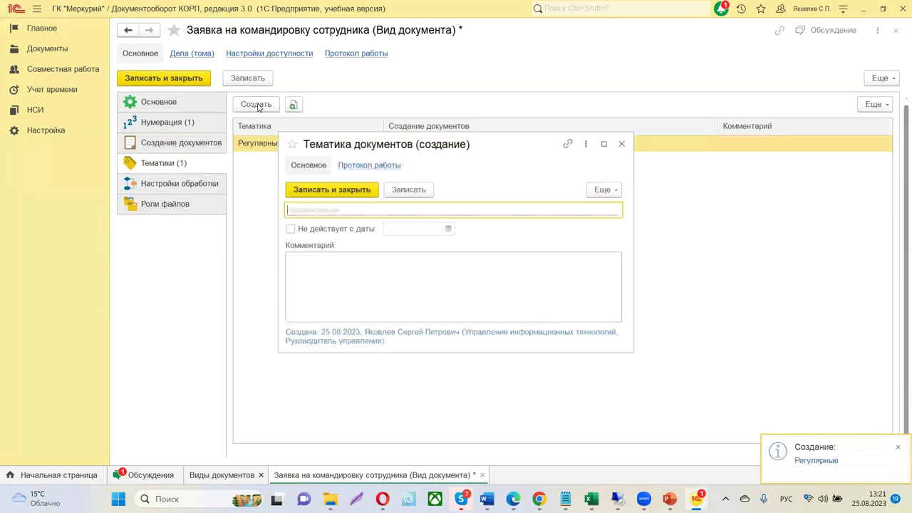
text(П)
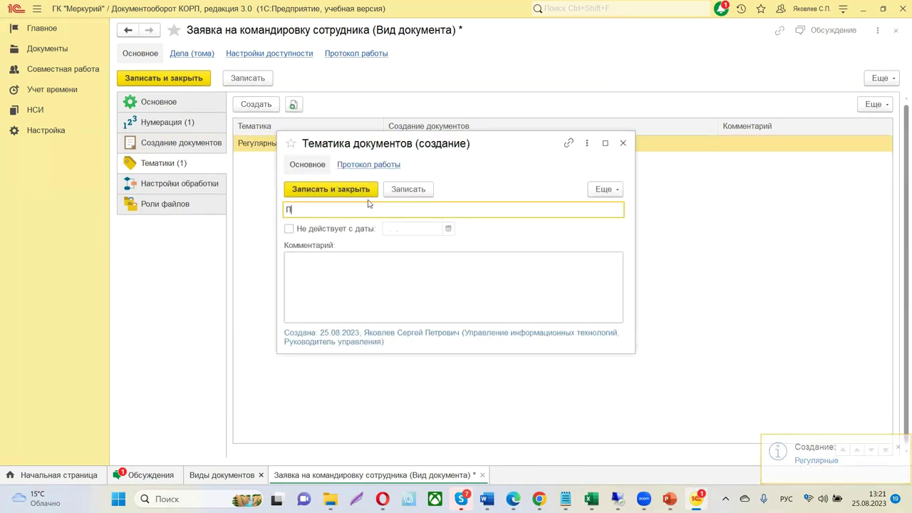
text(ериодиче)
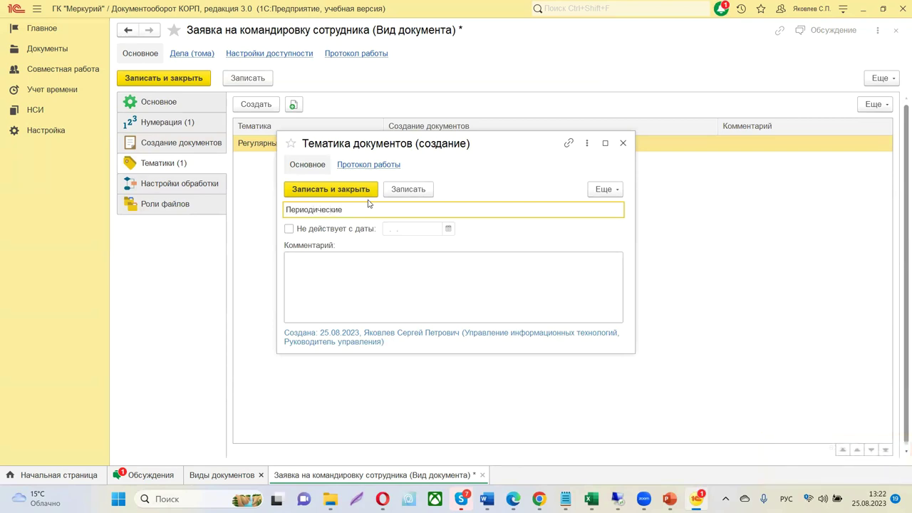
text(ские)
click(366, 189)
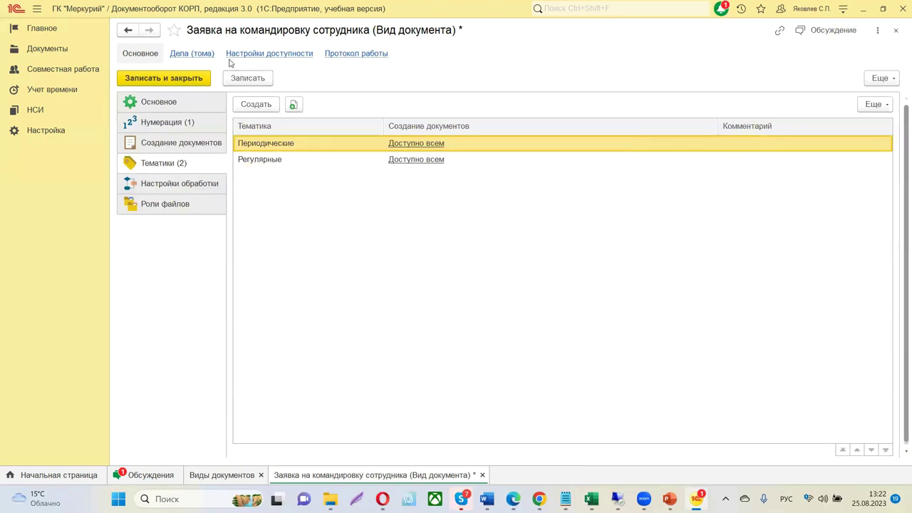
click(235, 82)
Set the document topic in the creation template's document attributes to "Периодические".
click(193, 146)
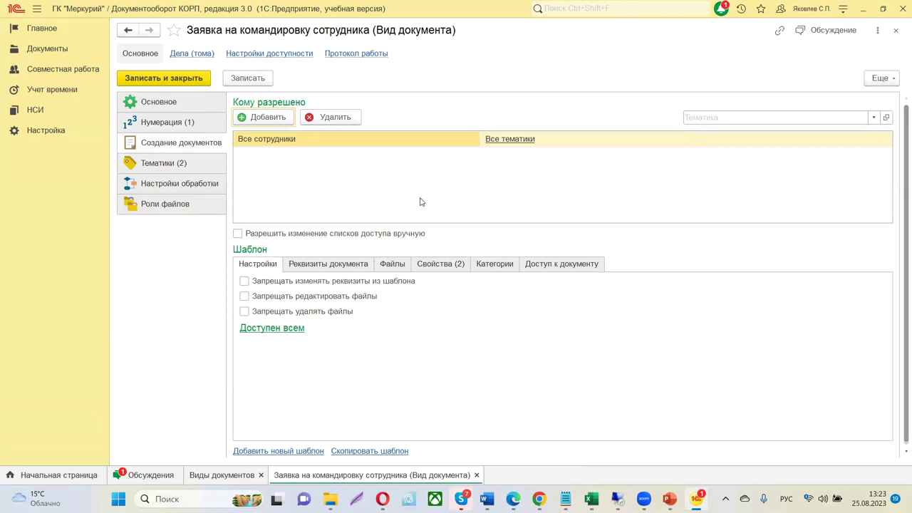
scroll(338, 241, down, 1)
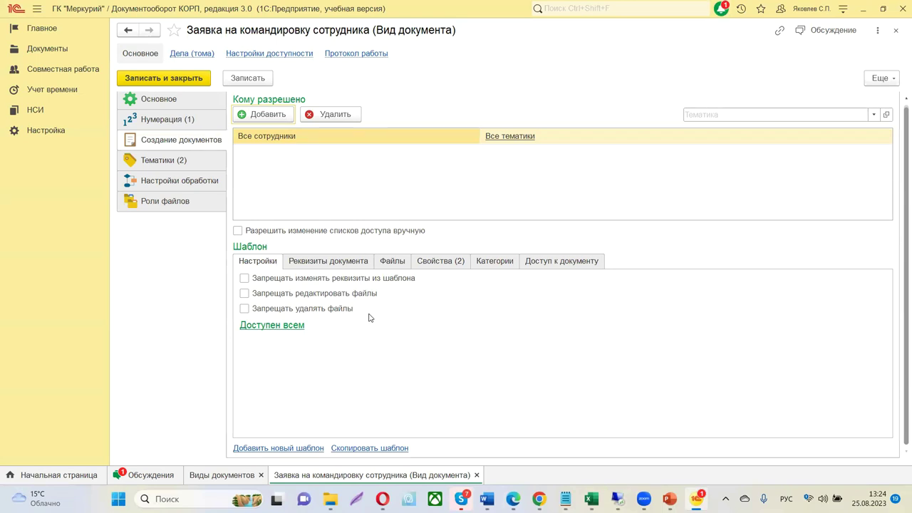
click(328, 263)
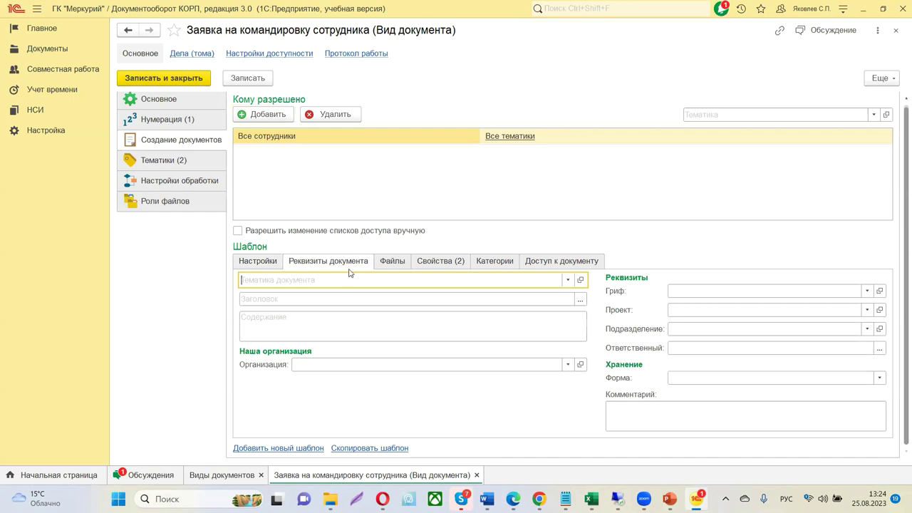
click(568, 280)
click(323, 314)
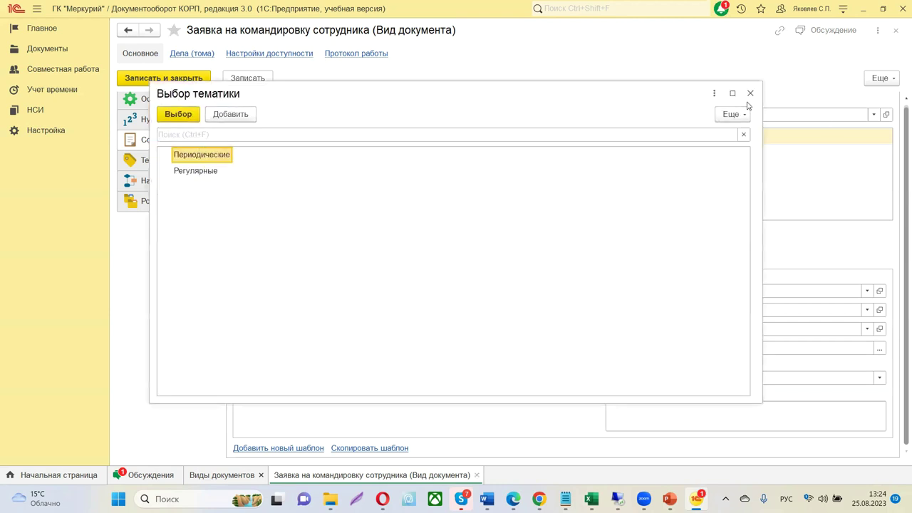
double_click(226, 155)
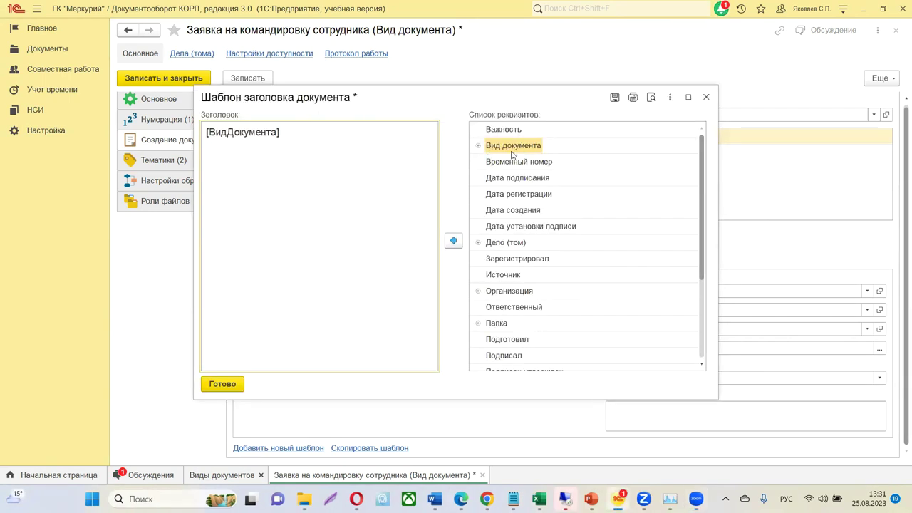
Complete the template's title pattern as [ВидДокумента][ДатаПодписания] and apply it.
double_click(502, 179)
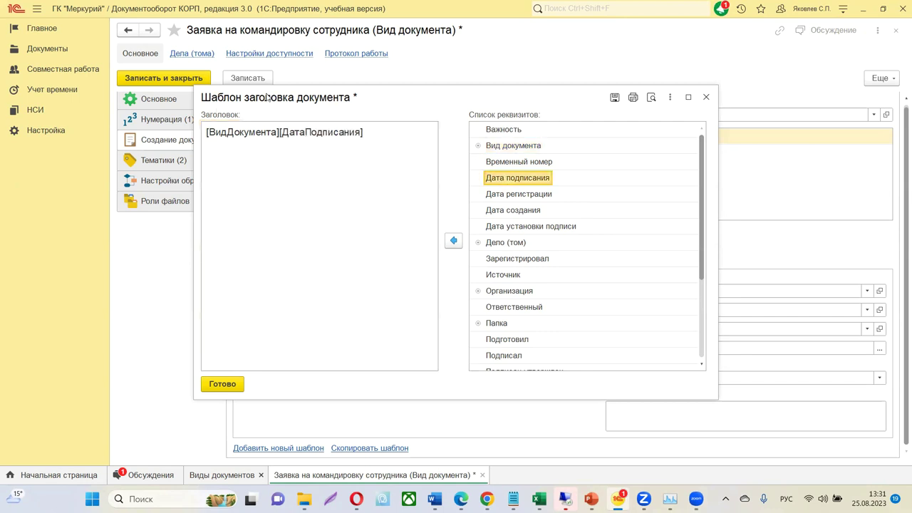
click(208, 385)
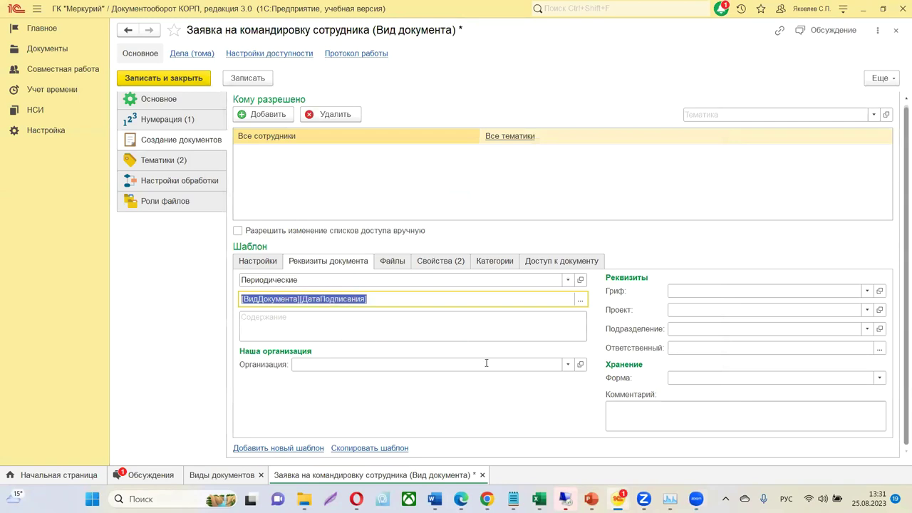
click(326, 329)
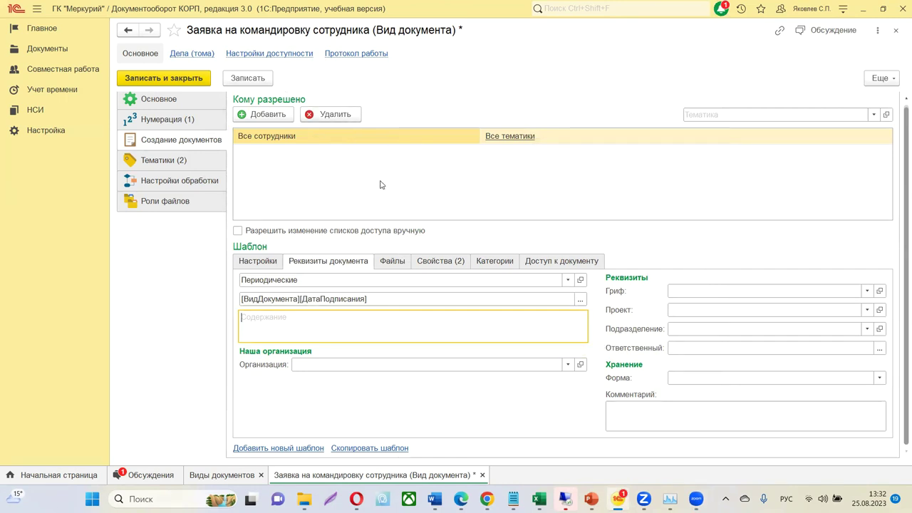
Preset the creation template's properties: "С бронированием" to "да" and "За пределы РФ" to "Да".
click(389, 262)
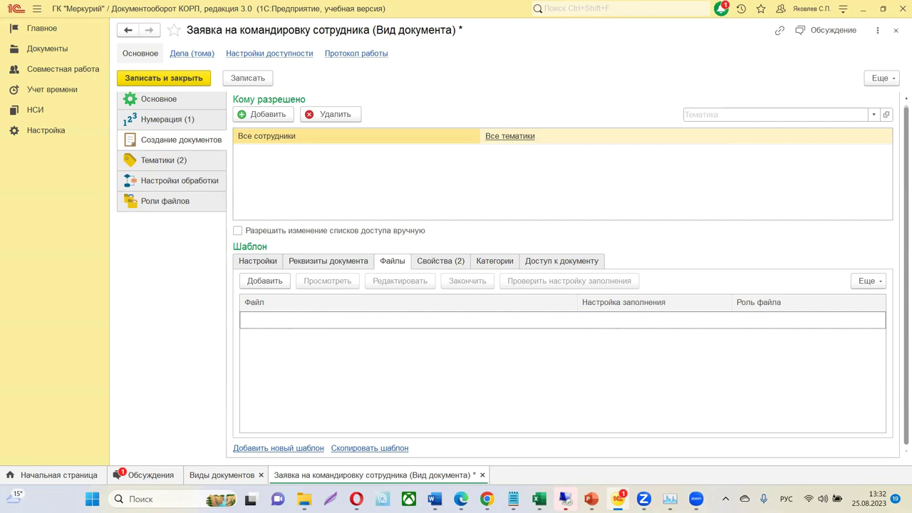
click(445, 263)
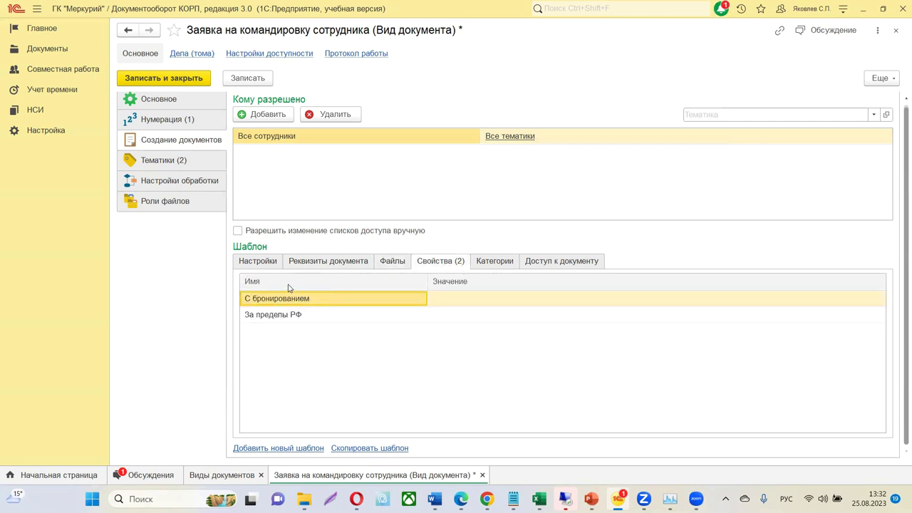
double_click(511, 300)
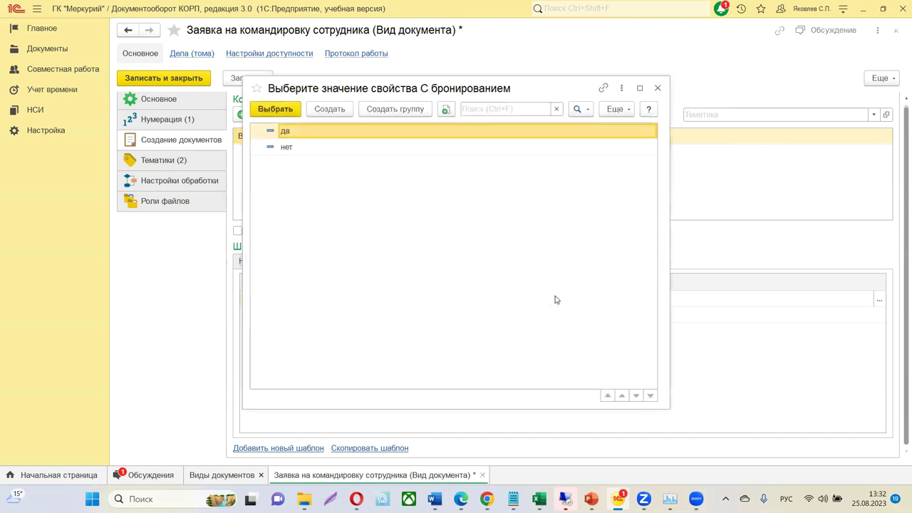
double_click(298, 133)
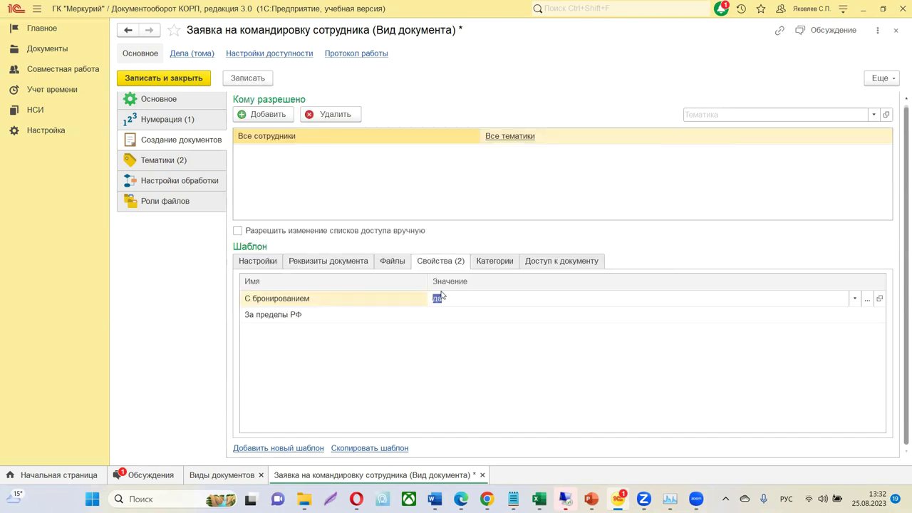
double_click(449, 315)
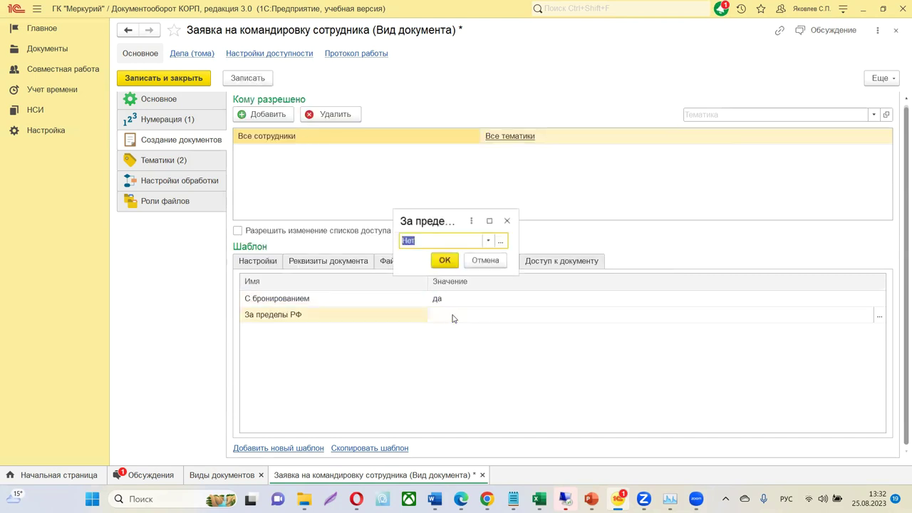
click(489, 241)
click(437, 258)
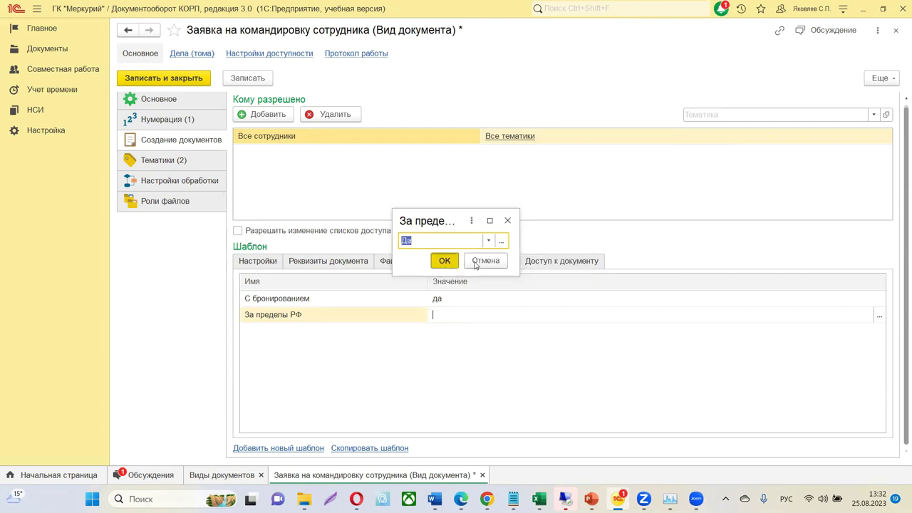
key(Return)
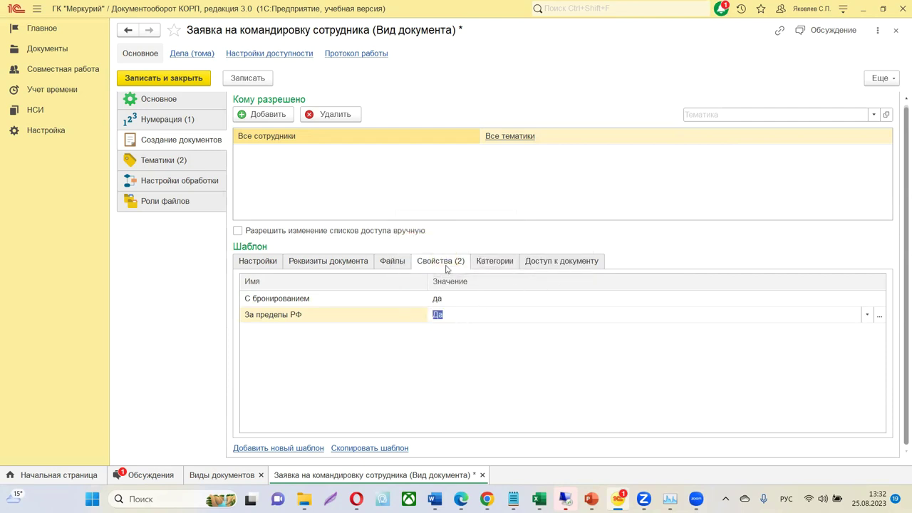
Review the template's categories and document access settings, and save the document kind.
click(495, 265)
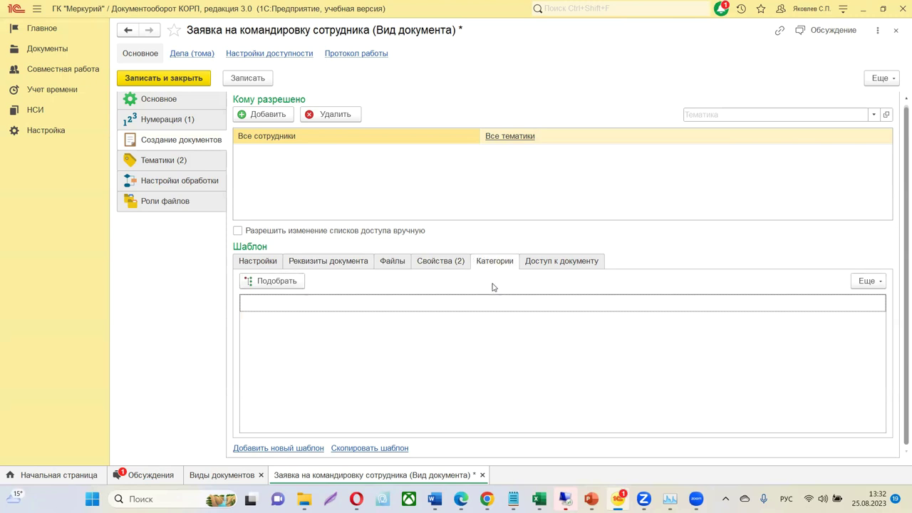
click(546, 261)
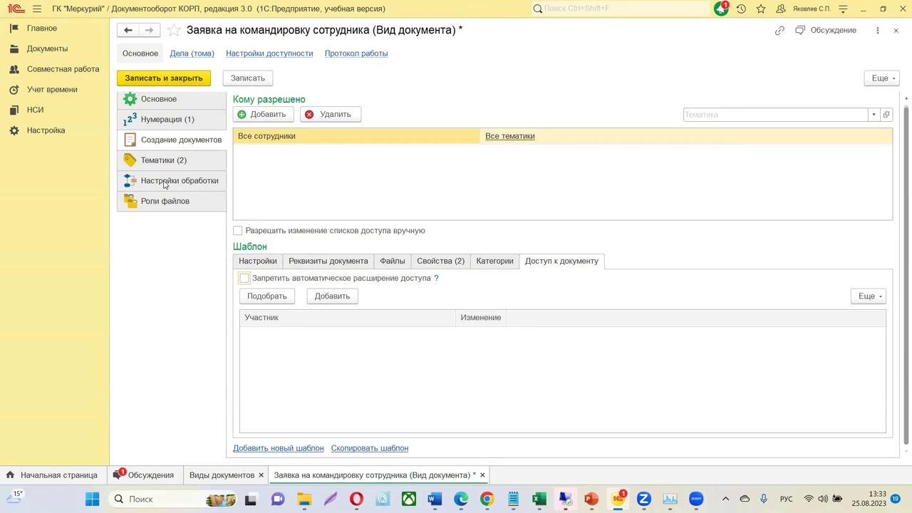
click(264, 76)
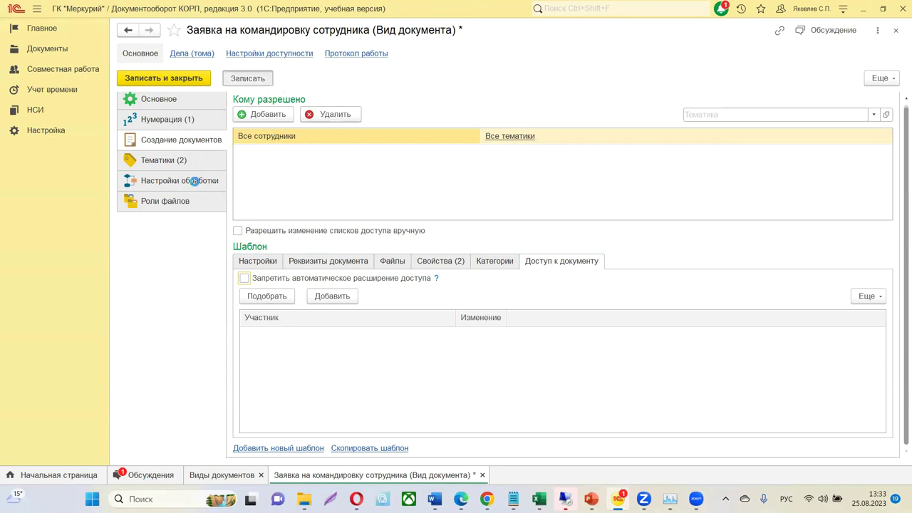
Add the file roles "Основной" and "Вспомогательные" to the document kind and save it.
click(193, 180)
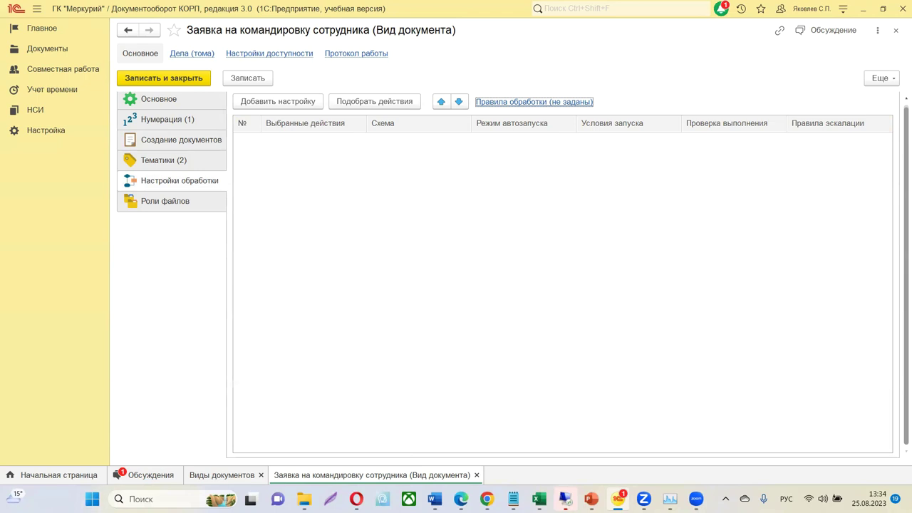
click(149, 203)
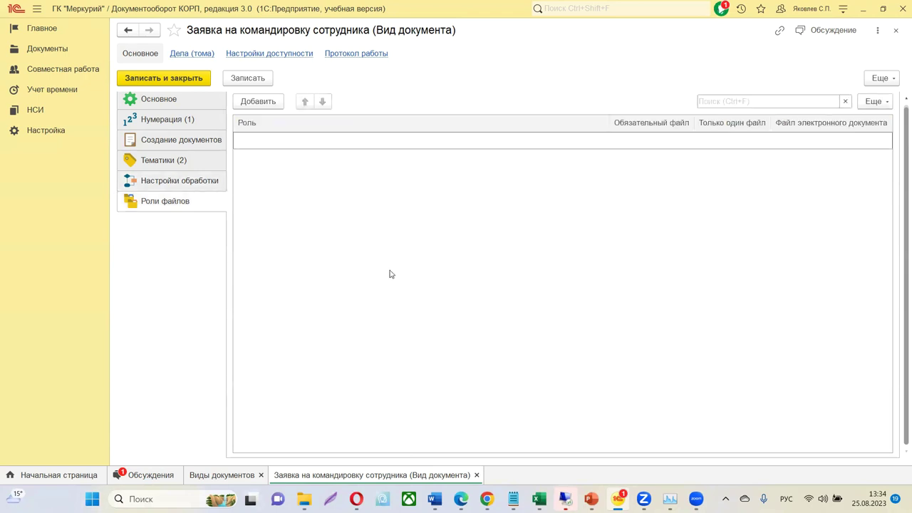
click(249, 106)
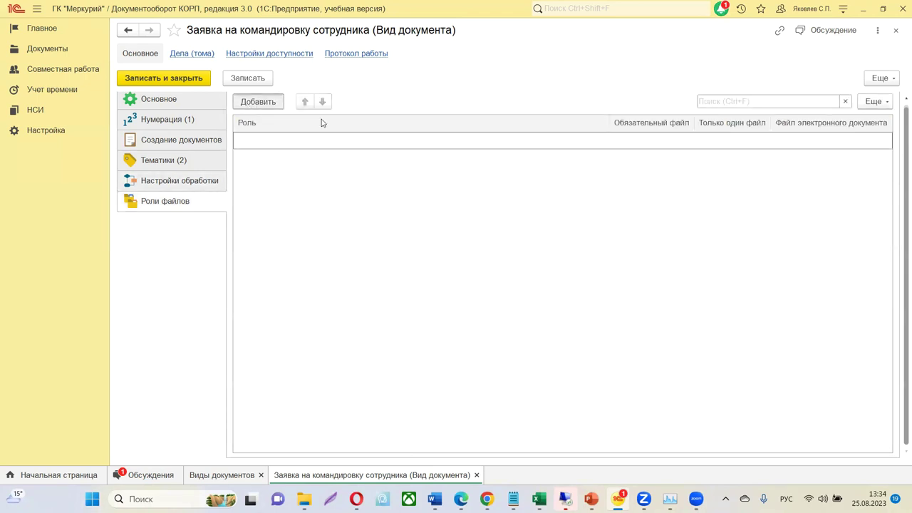
click(453, 228)
double_click(453, 229)
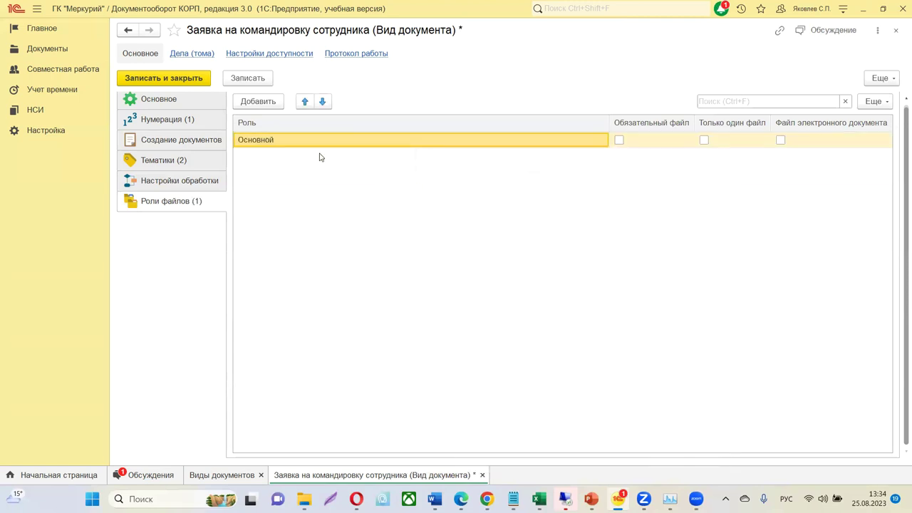
click(253, 101)
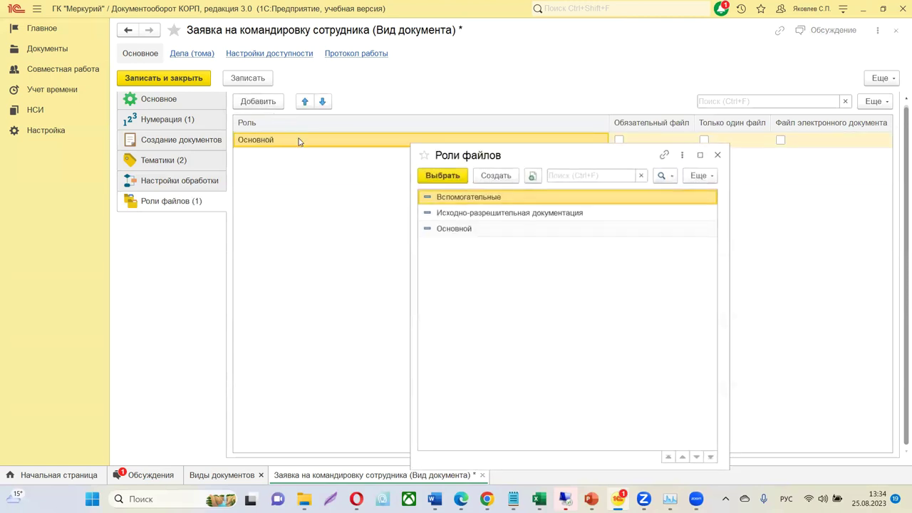
double_click(464, 204)
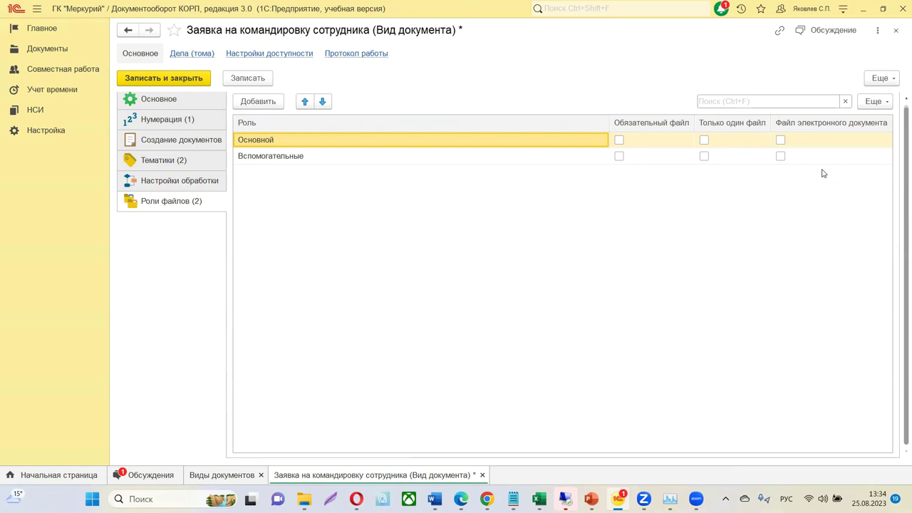
click(255, 79)
Examine the document kind's state-based availability settings, including field availability, employees and document kinds in "Настройки для делопроизводителей".
click(282, 56)
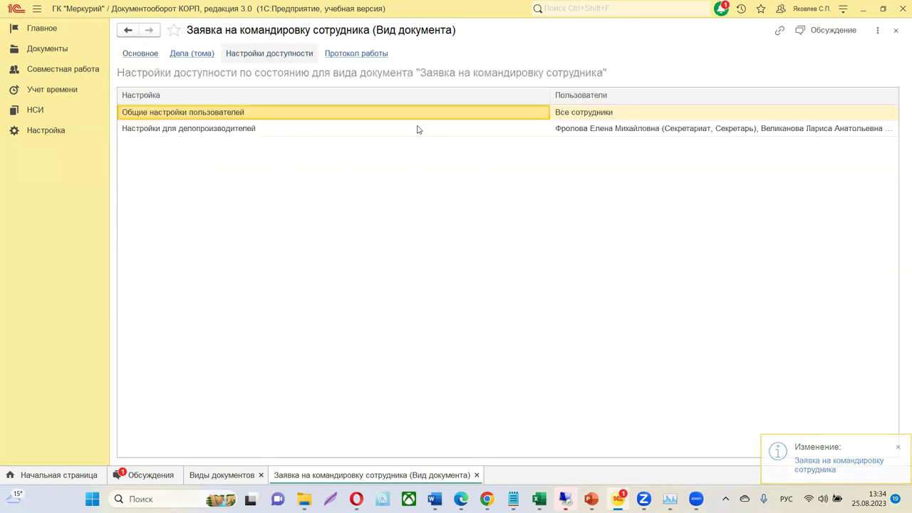
double_click(394, 127)
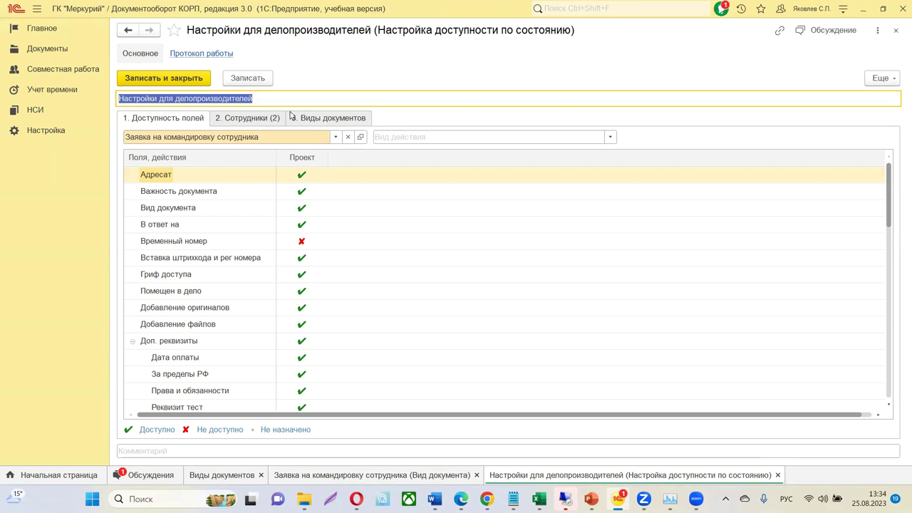
click(258, 121)
click(320, 119)
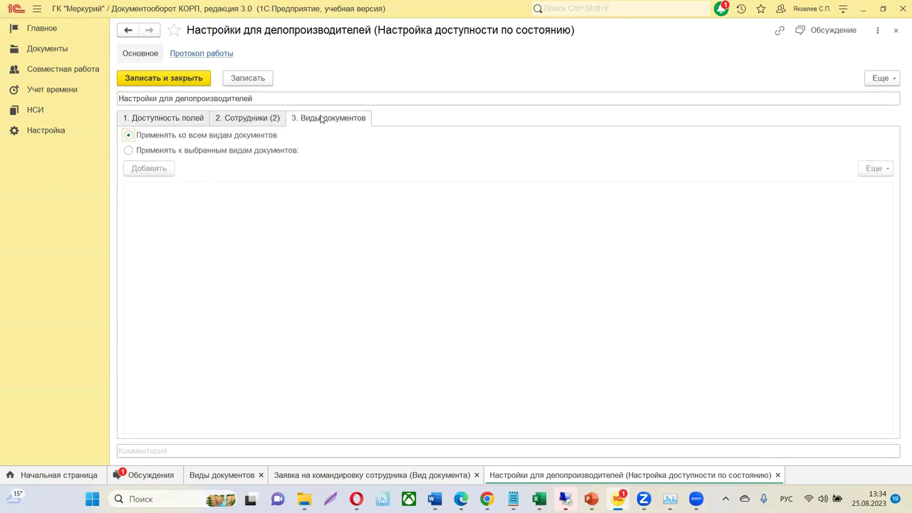
click(172, 119)
scroll(303, 264, down, 6)
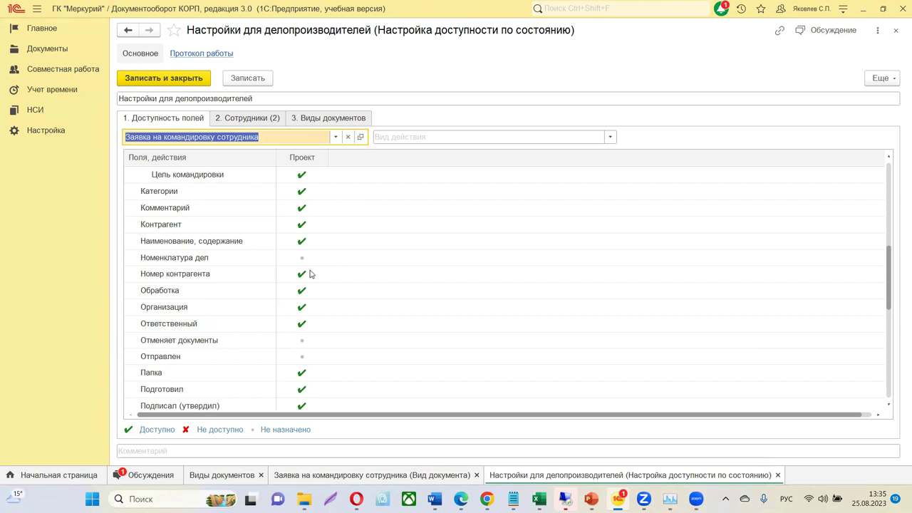
click(897, 32)
click(253, 117)
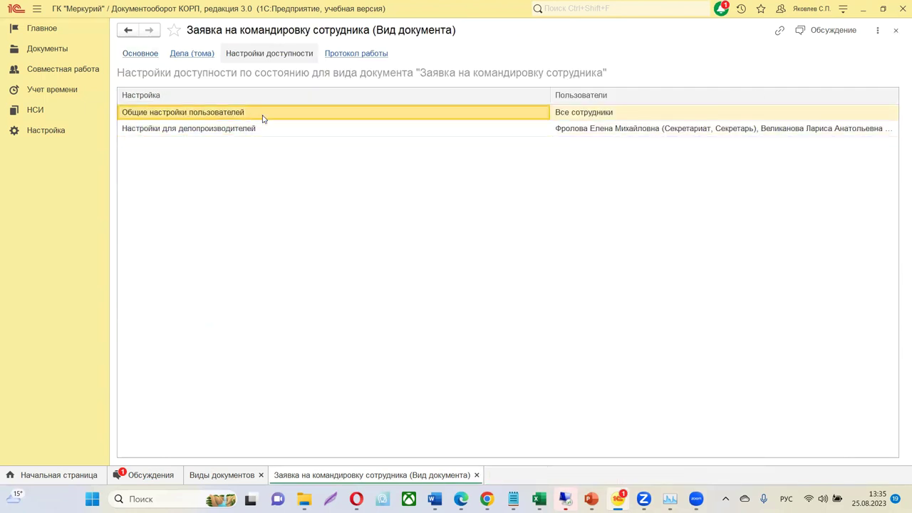
click(379, 126)
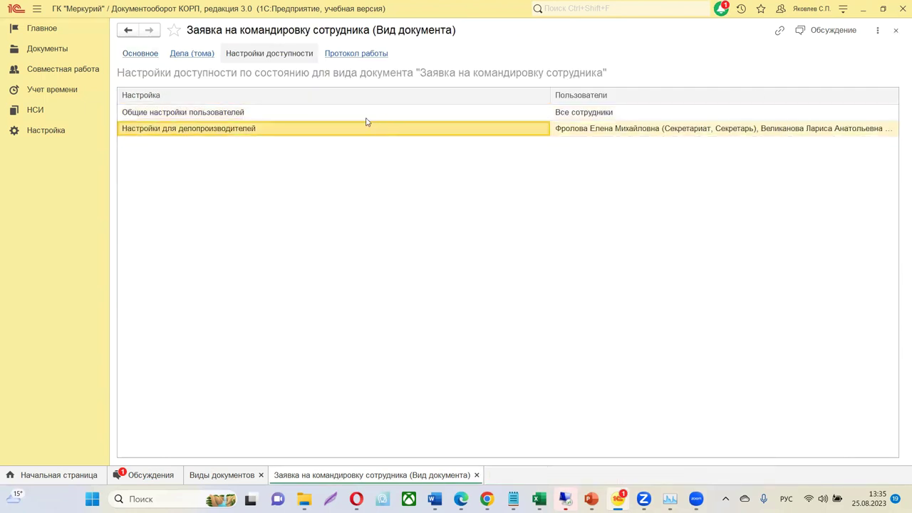
click(403, 118)
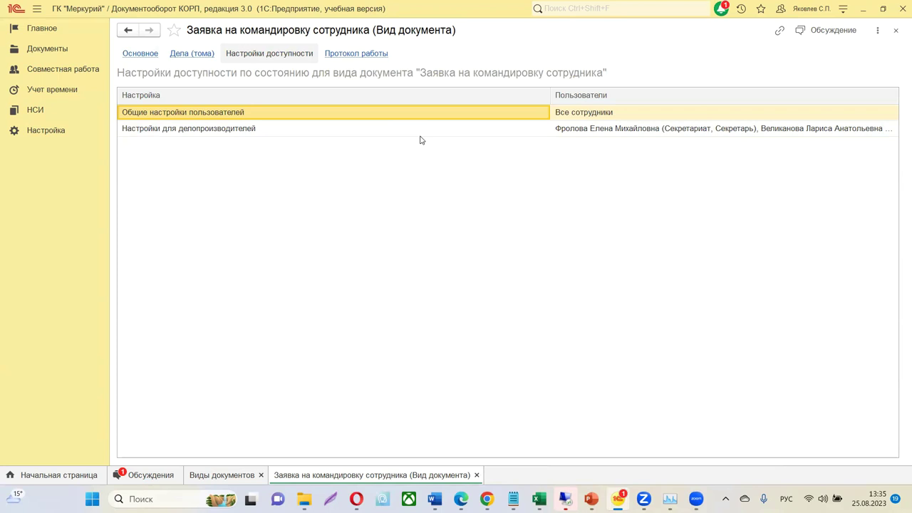
Return to the document kind's main settings and save the document kind.
click(141, 56)
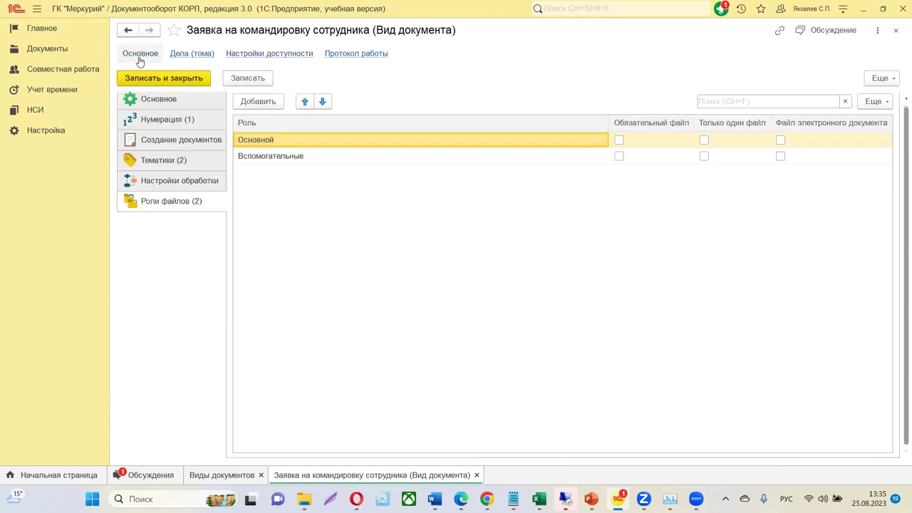
click(246, 78)
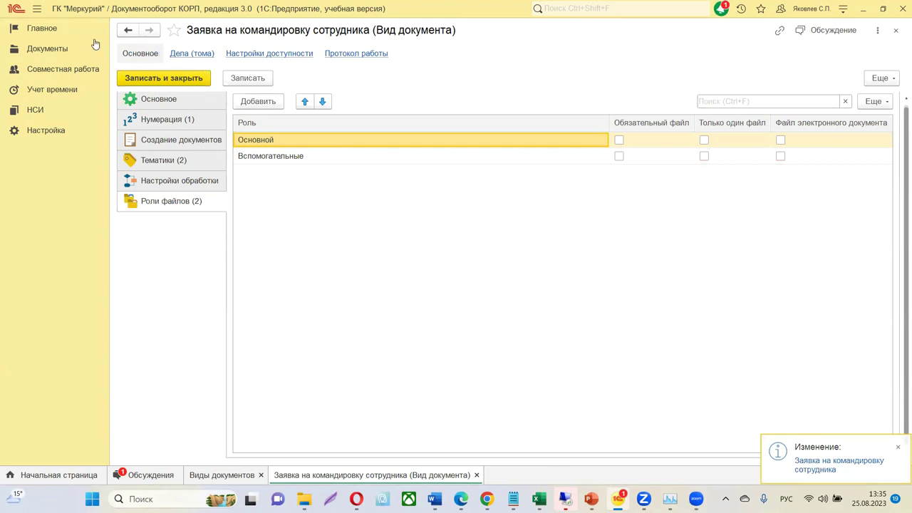
Start a new document from the template "Заявка на командировку сотрудника - Периодические", found by searching for "заявка".
click(40, 50)
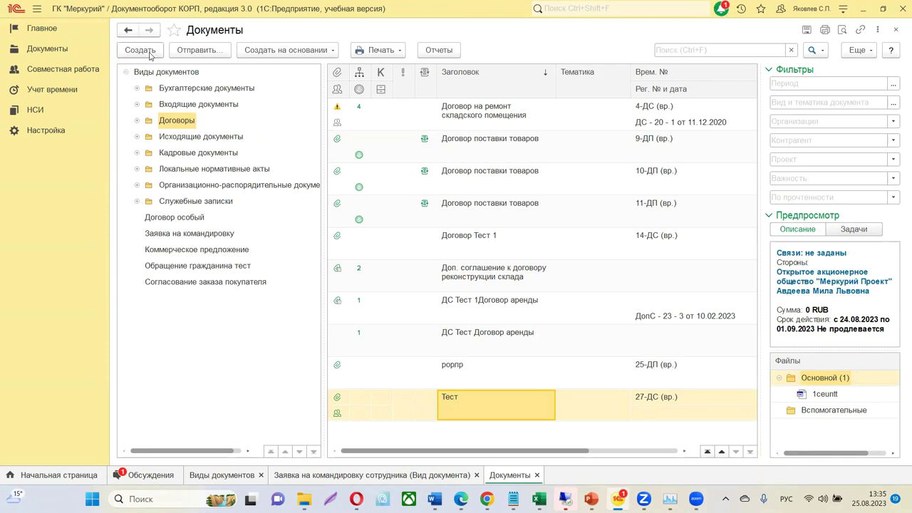
click(896, 29)
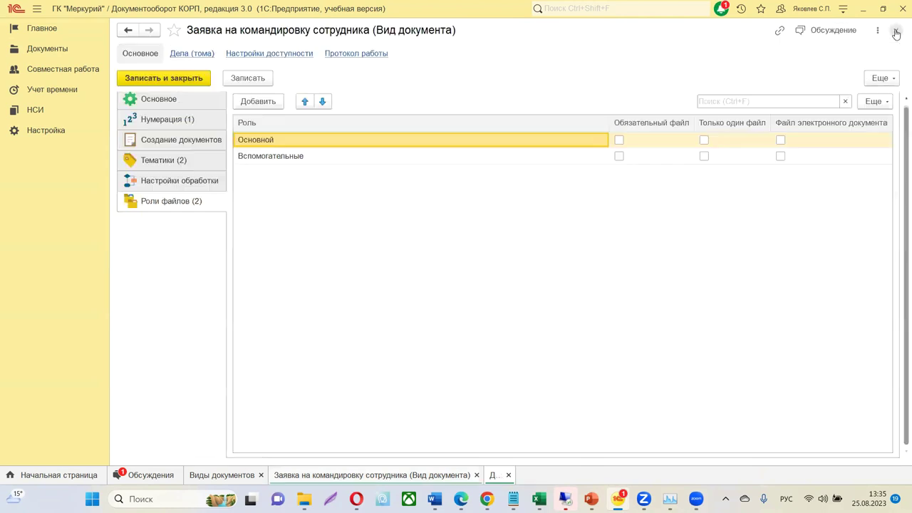
click(33, 51)
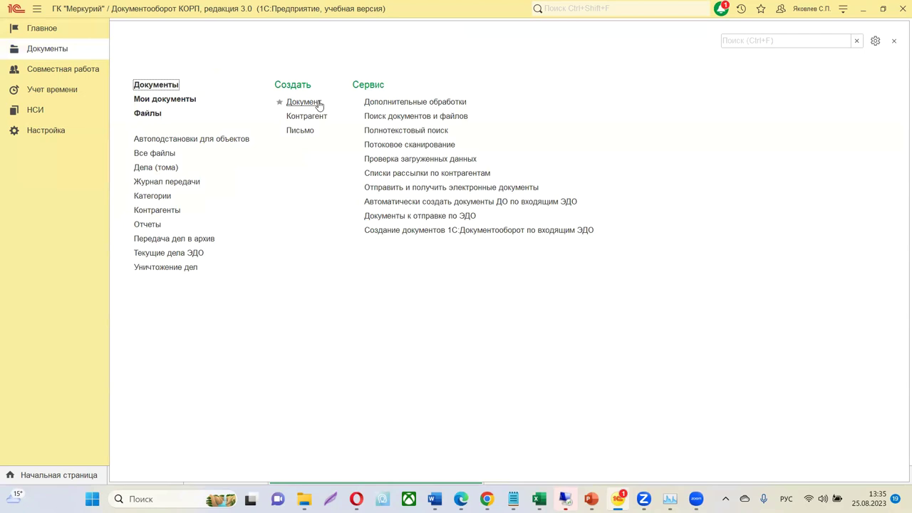
click(294, 102)
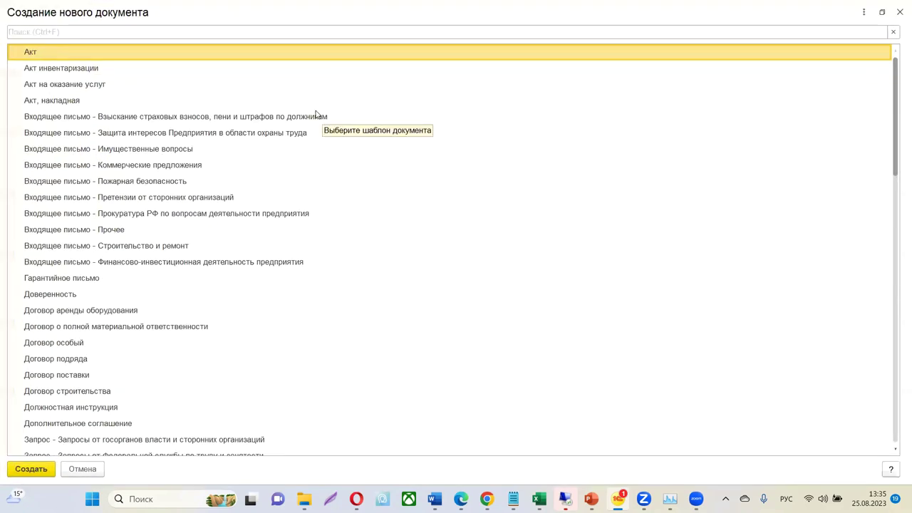
click(90, 31)
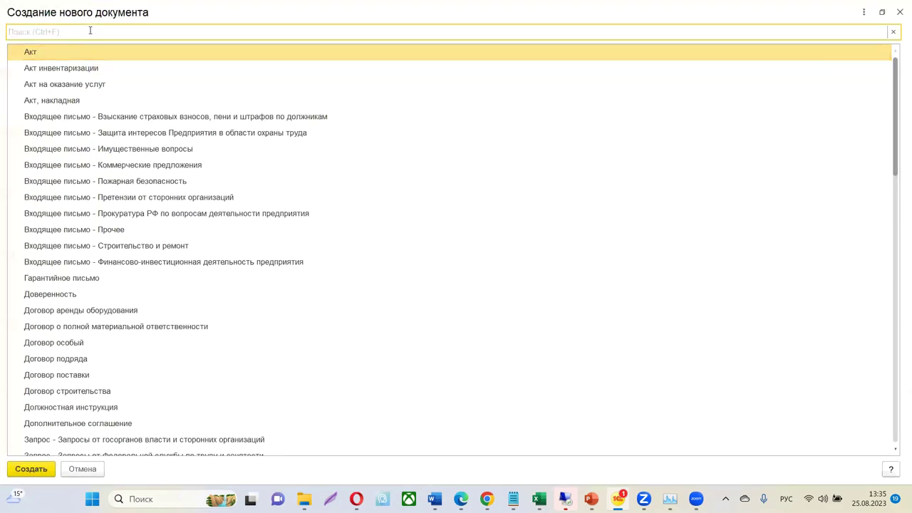
text(заявка)
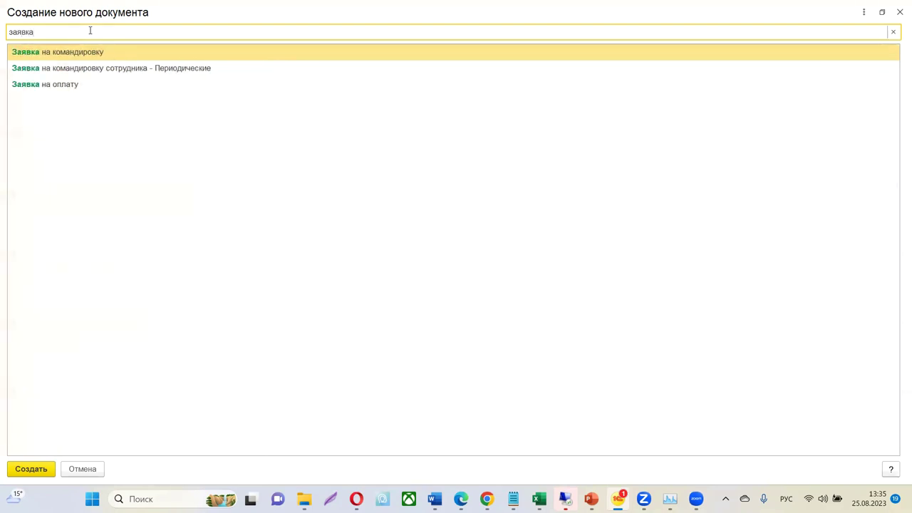
click(126, 71)
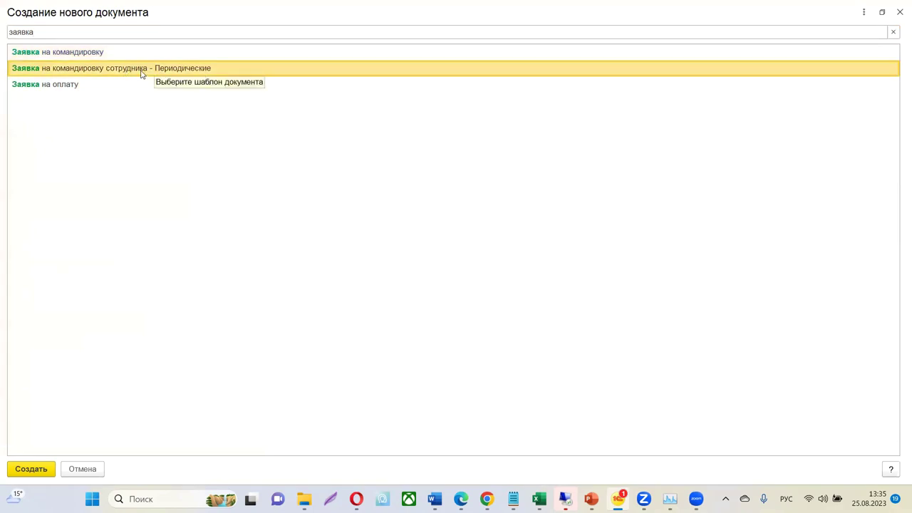
double_click(141, 68)
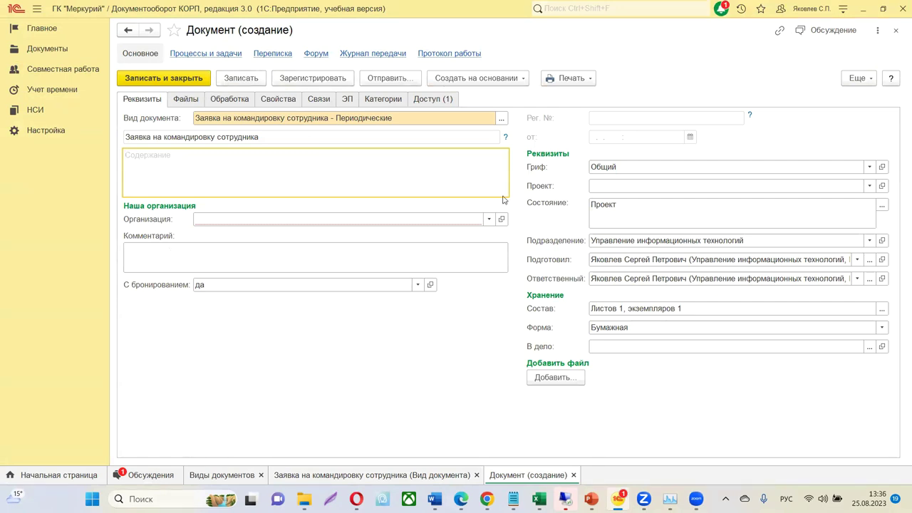
Review the new document's kind, files, processing, additional properties, links, signatures, categories and access list.
click(232, 120)
click(399, 119)
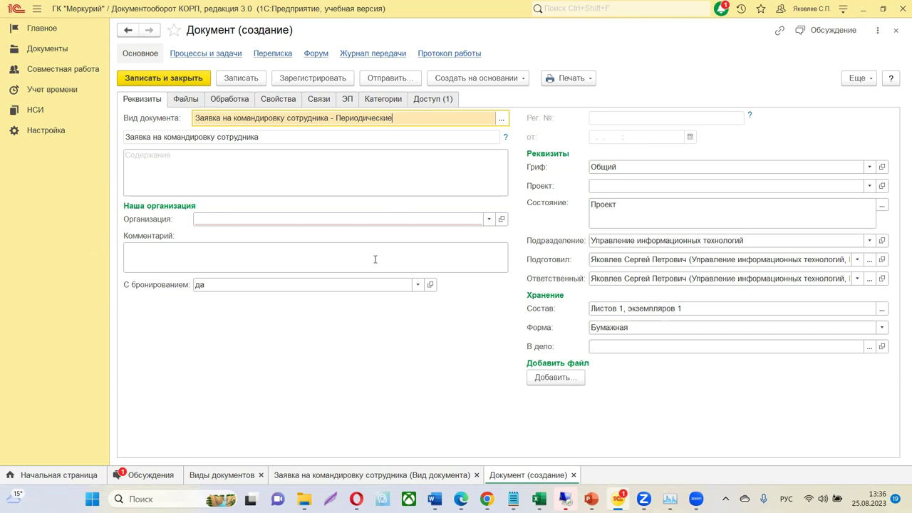
click(189, 101)
click(230, 102)
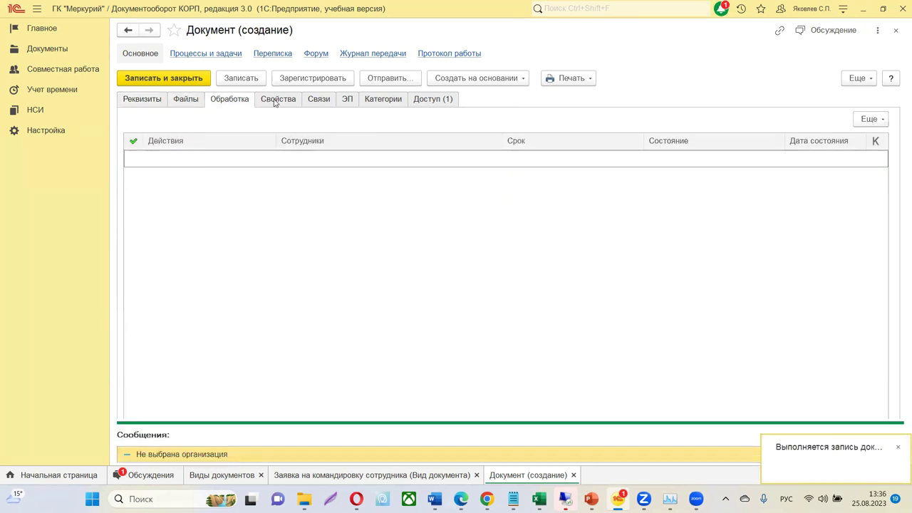
click(278, 99)
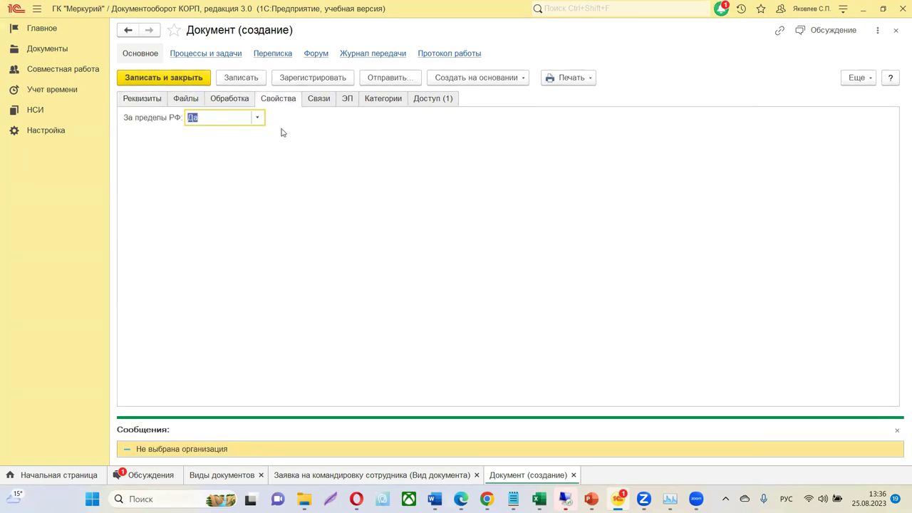
click(320, 100)
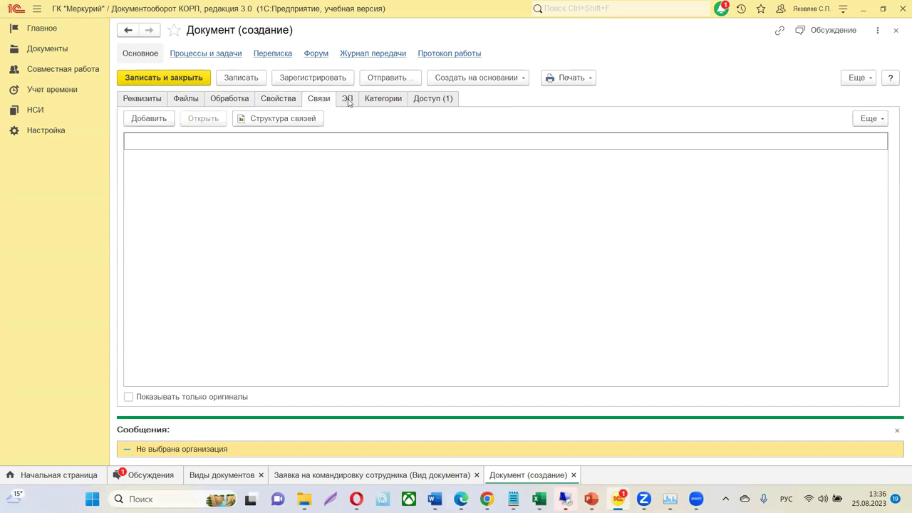
click(347, 99)
click(379, 98)
click(430, 98)
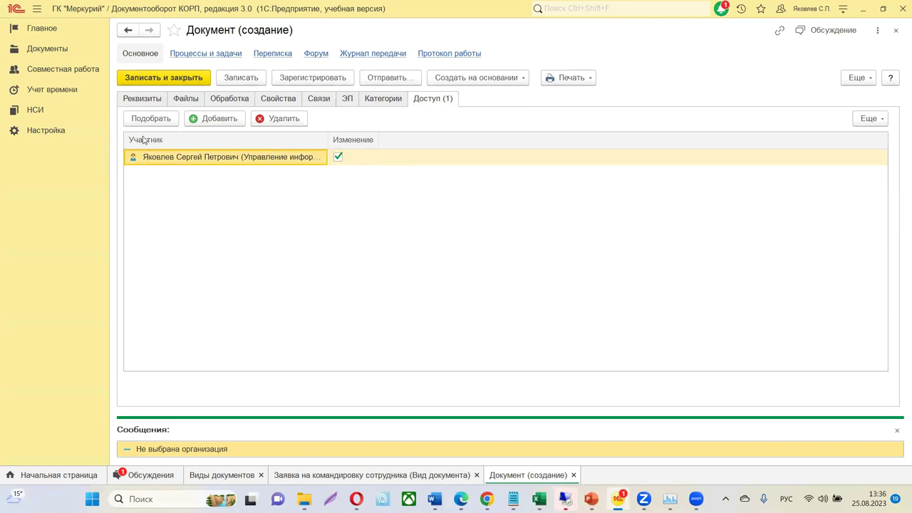
Set the new document's organization to ООО "Меркурий Проект", have the document written by opening its processing data, and check its additional properties.
click(146, 99)
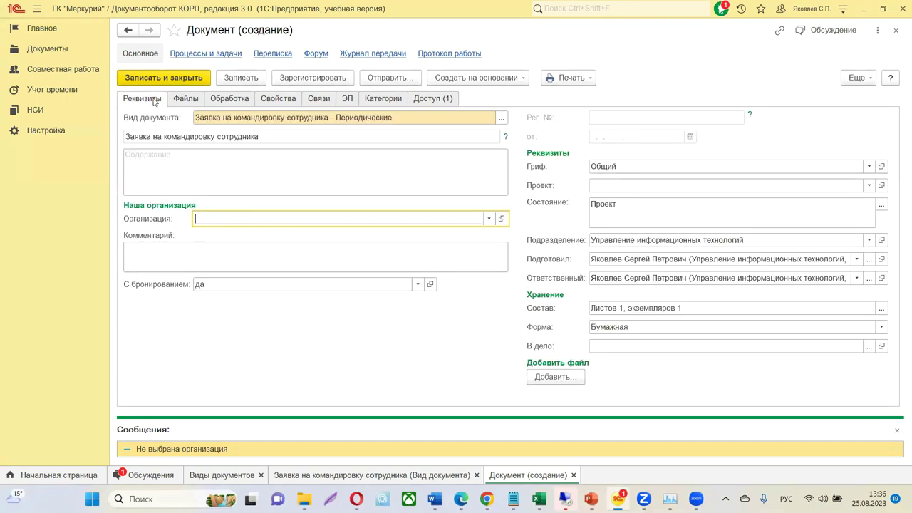
click(489, 219)
click(250, 235)
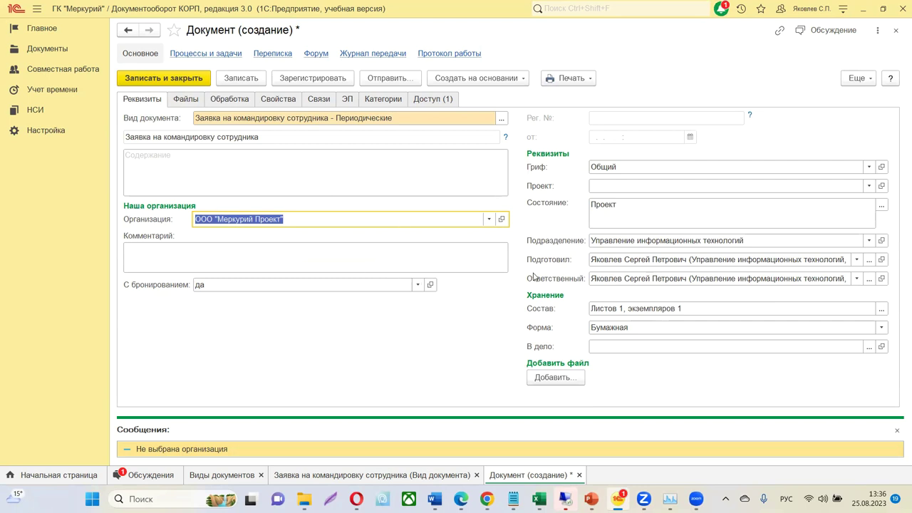
click(181, 100)
click(231, 100)
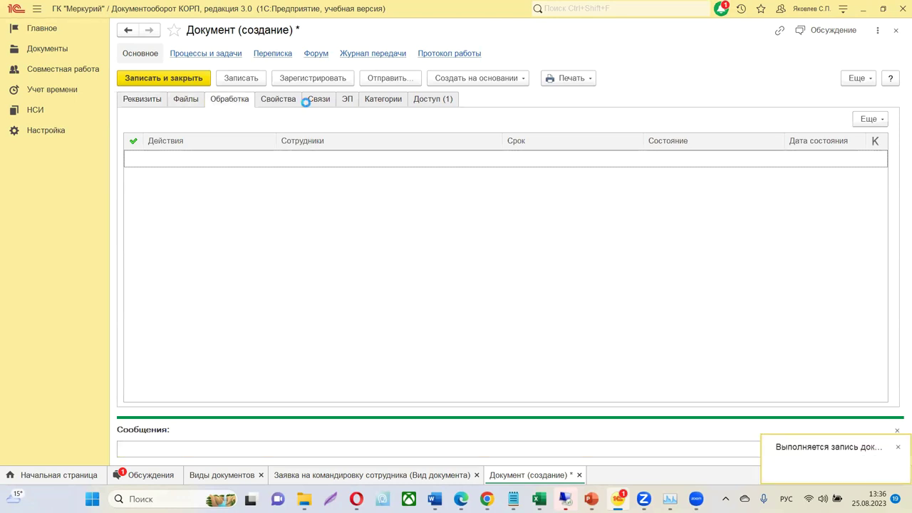
click(274, 100)
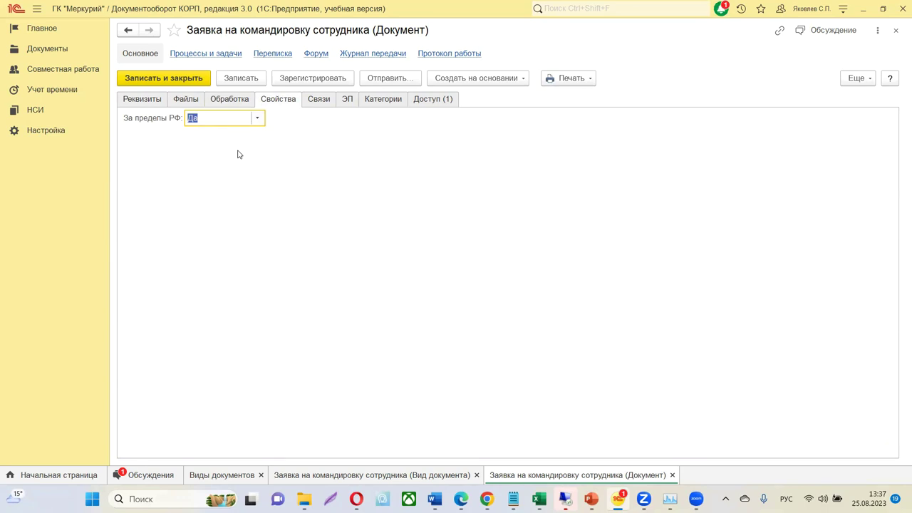
click(150, 104)
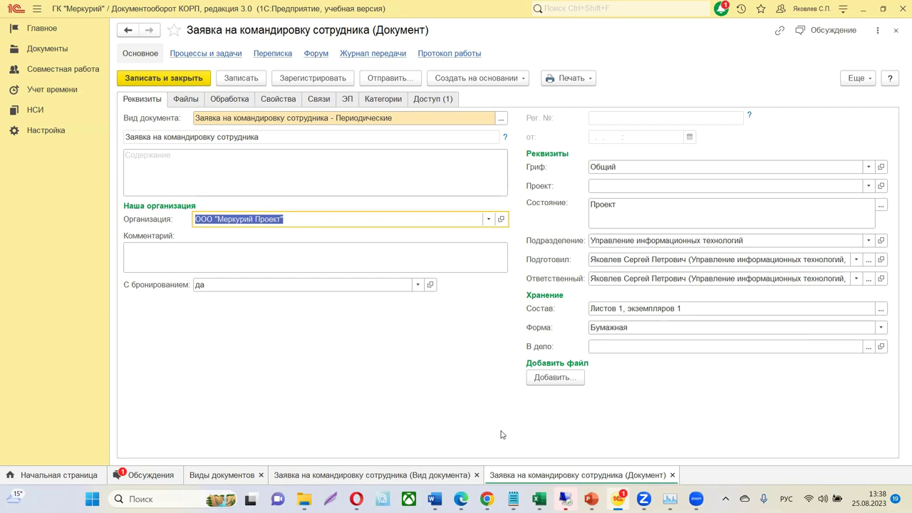
Review the document creation permissions and the topics in the document kind "Заявка на командировку сотрудника".
click(311, 478)
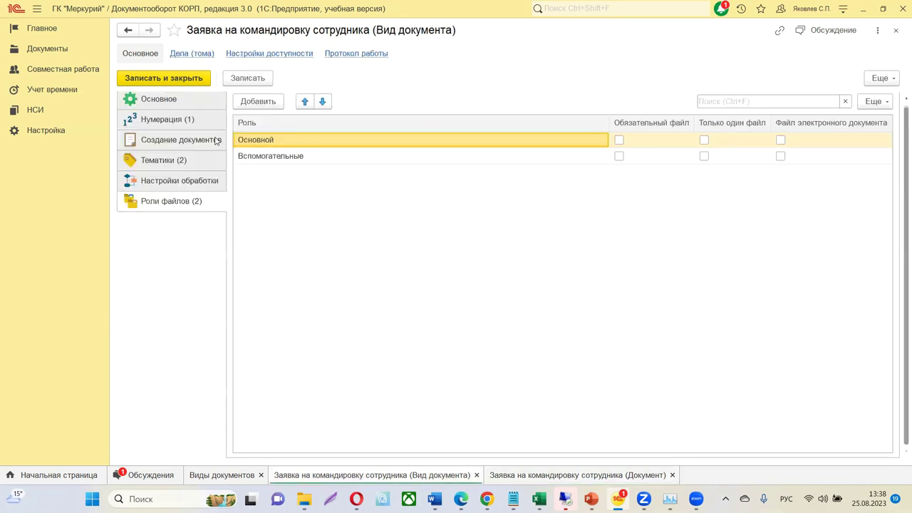
click(178, 140)
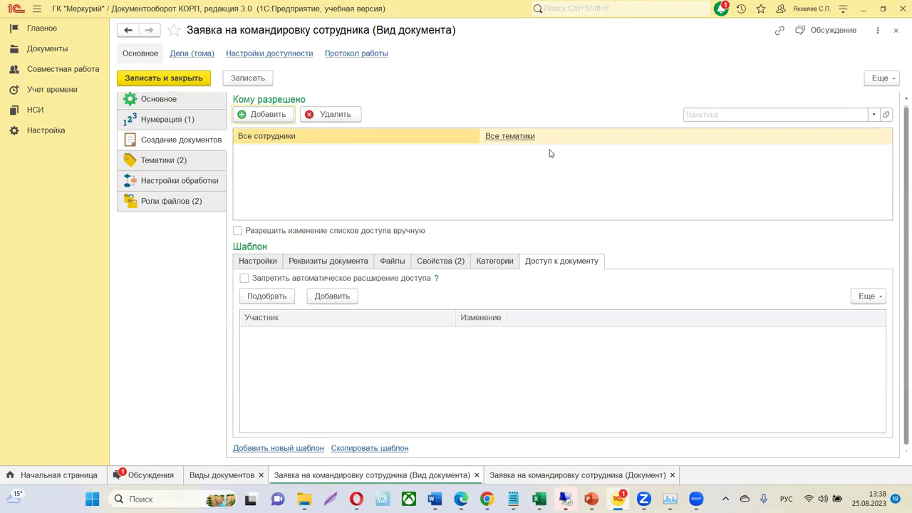
click(173, 164)
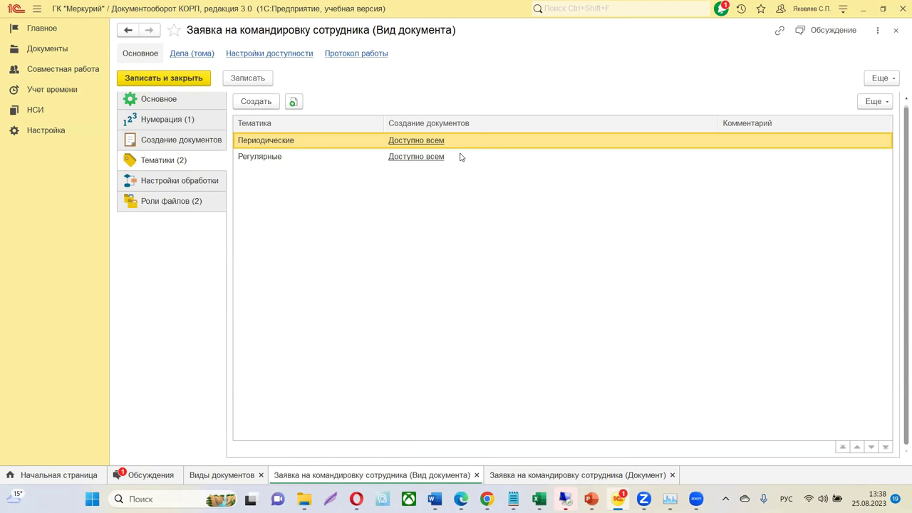
click(165, 146)
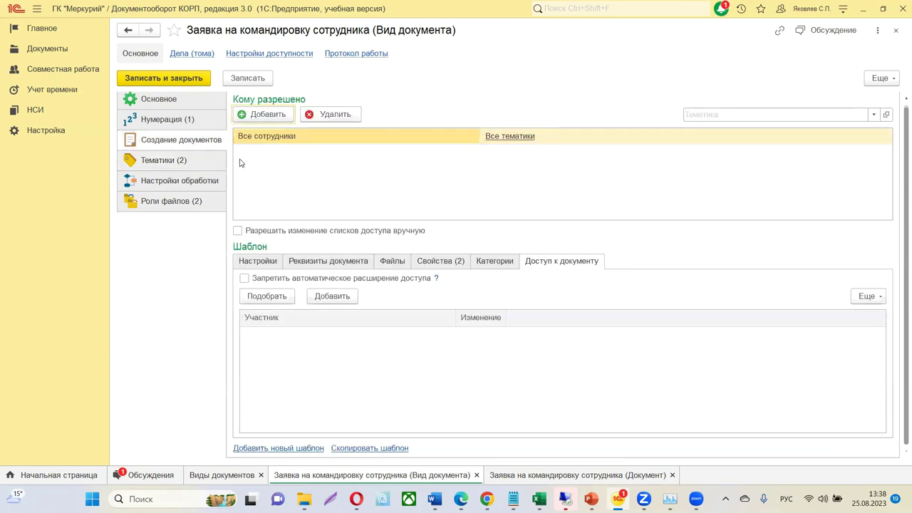
click(180, 160)
click(189, 148)
Examine the field availability by state in the document kind's "Настройки для делопроизводителей" and close that setting.
click(265, 54)
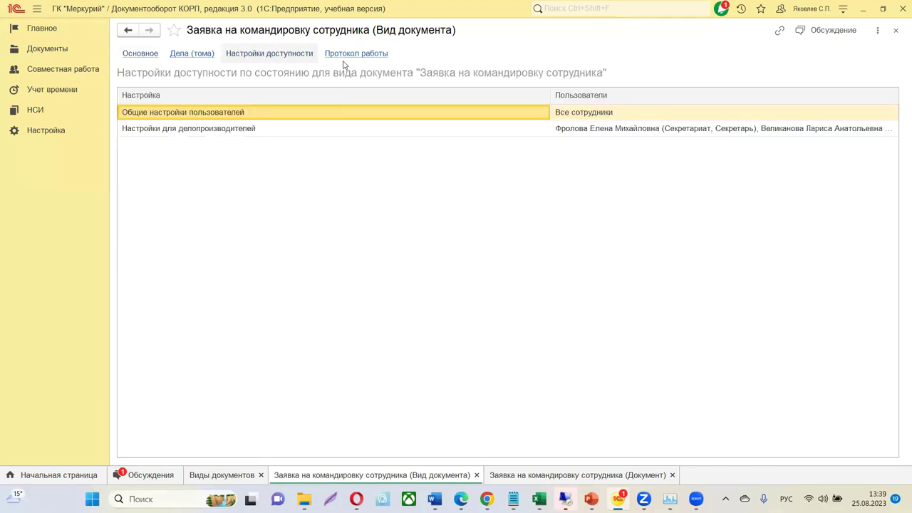
double_click(278, 129)
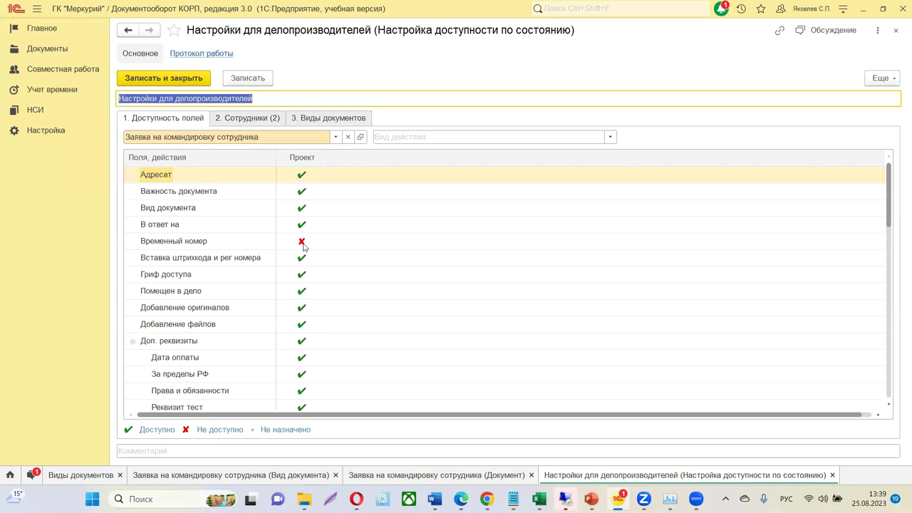
scroll(299, 292, down, 1)
scroll(285, 374, down, 1)
scroll(291, 375, down, 2)
scroll(295, 376, up, 4)
click(896, 30)
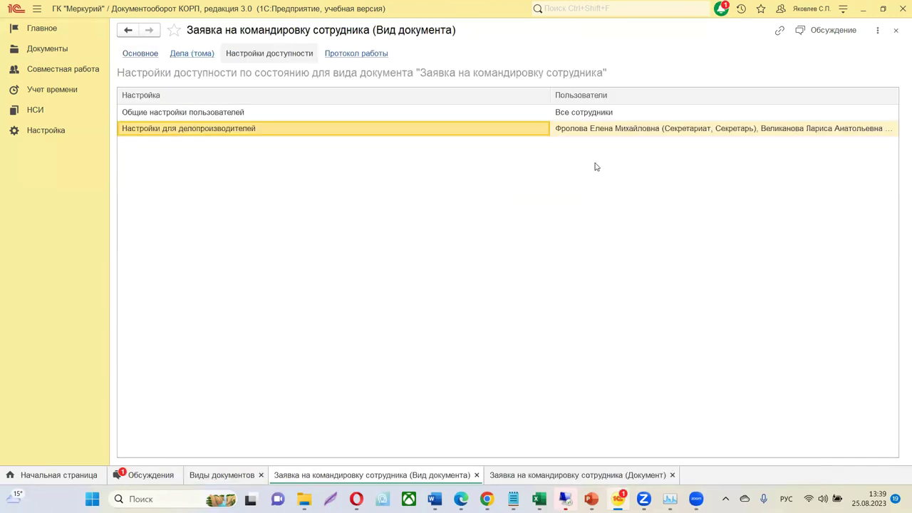
Save the document kind "Заявка на командировку сотрудника" and show its basic settings.
click(151, 57)
click(248, 80)
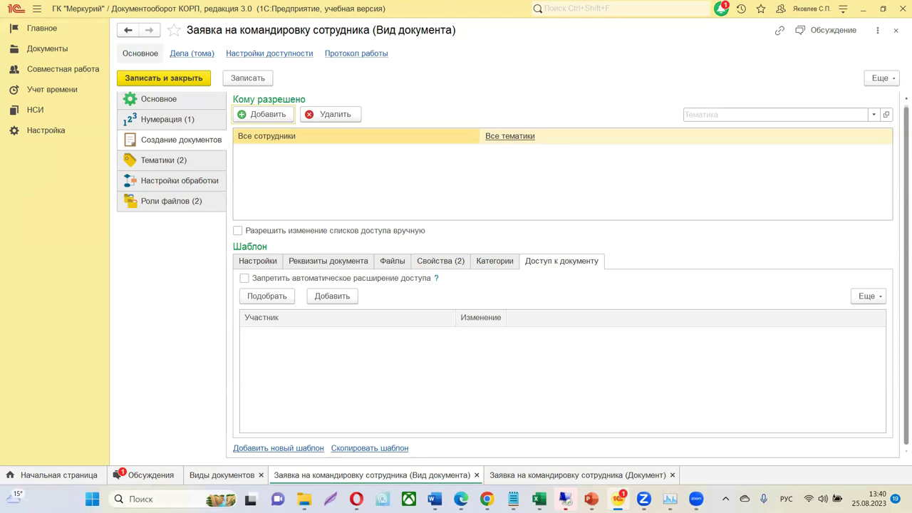
click(169, 102)
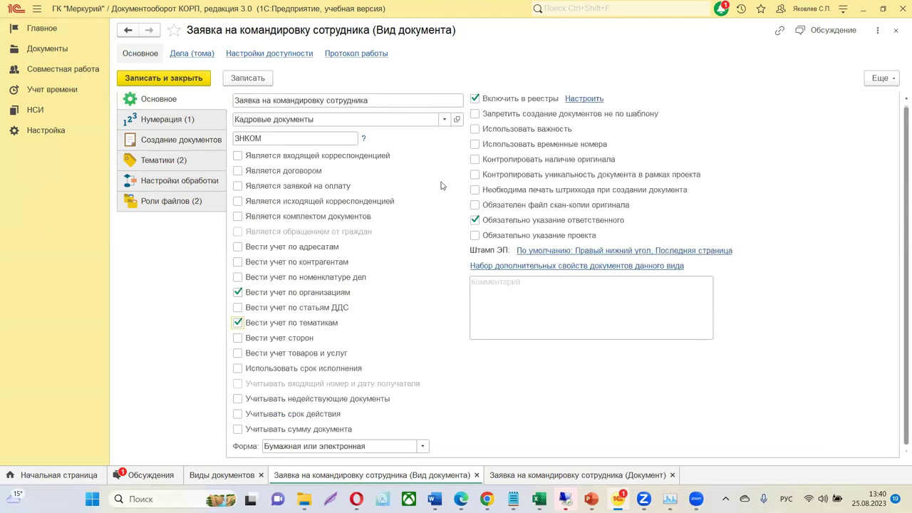
Check the state details, processing and files of the created "Заявка на командировку сотрудника" document, ending on its requisites.
click(559, 475)
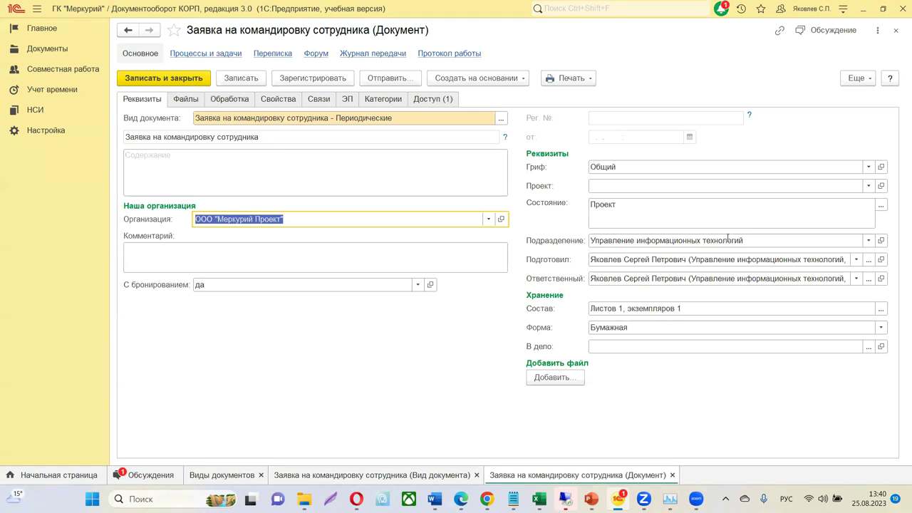
click(883, 206)
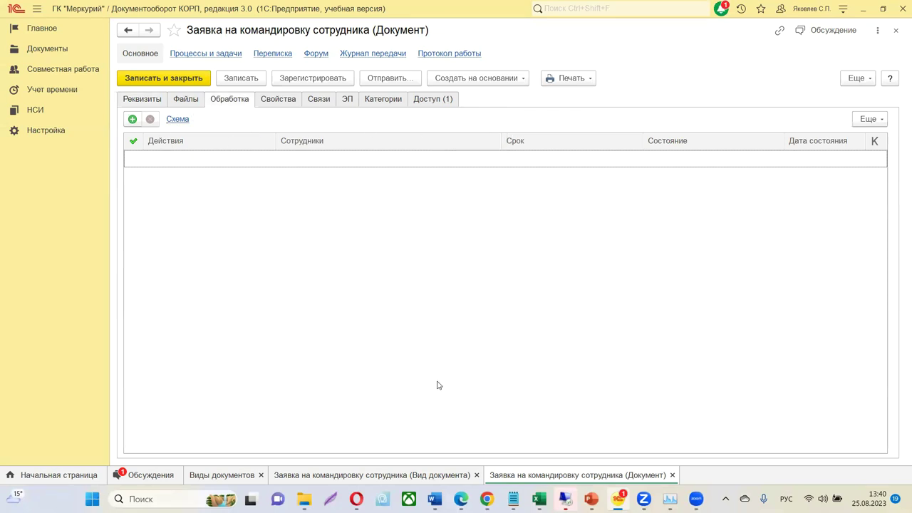
click(185, 100)
click(160, 103)
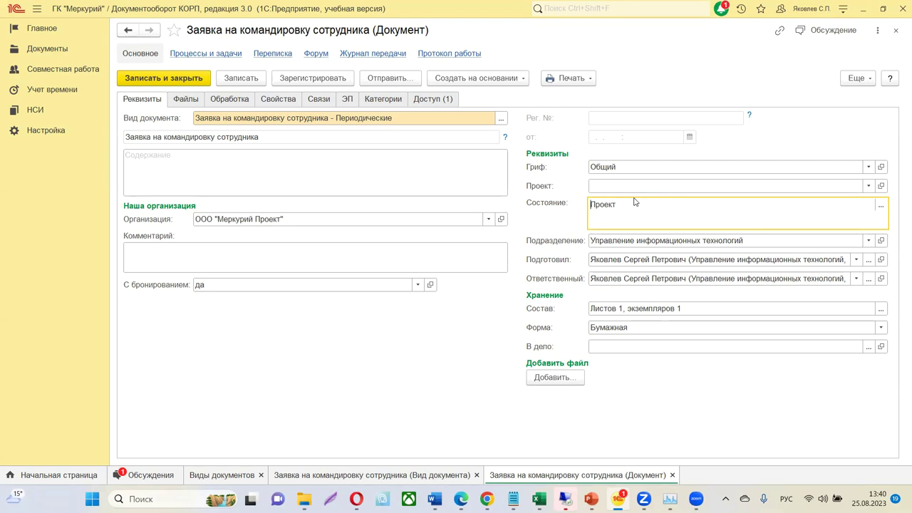
Open the contract "Договор поставки товаров" numbered 10-ДП (вр.) from the documents list, view its requisites and close it.
click(66, 49)
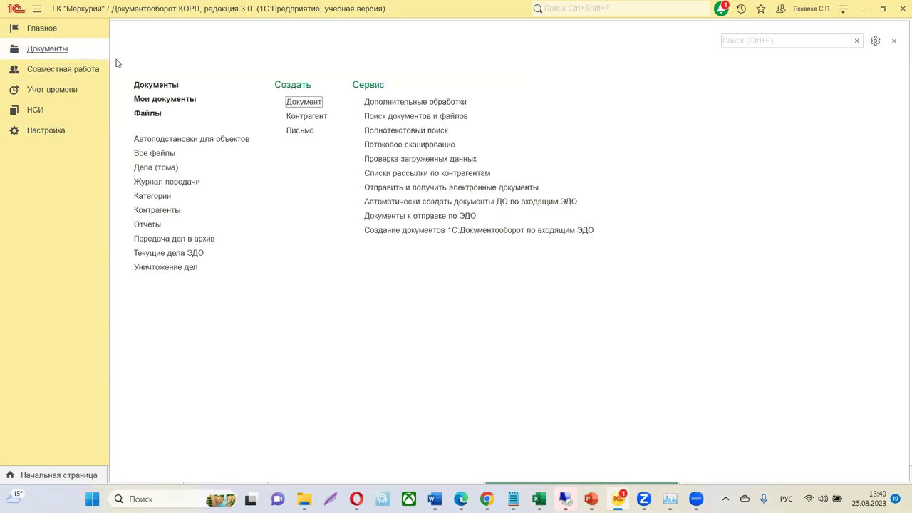
click(148, 85)
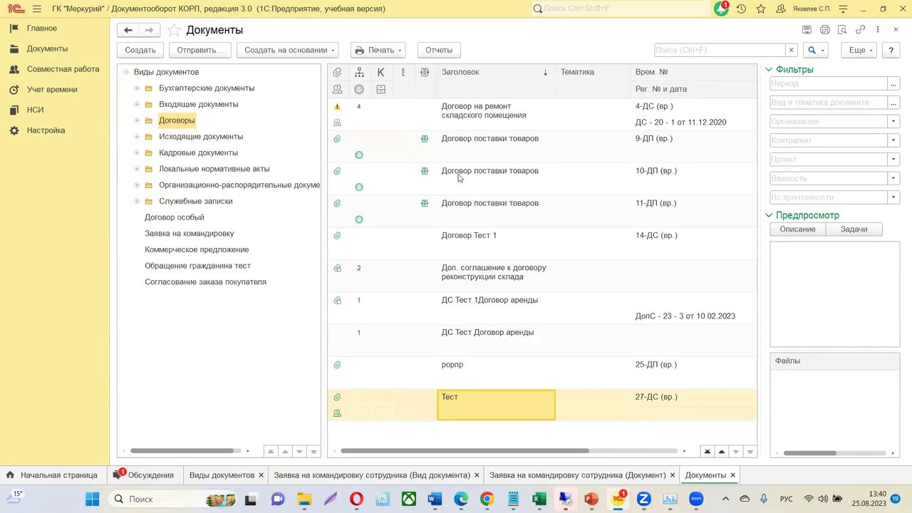
click(456, 172)
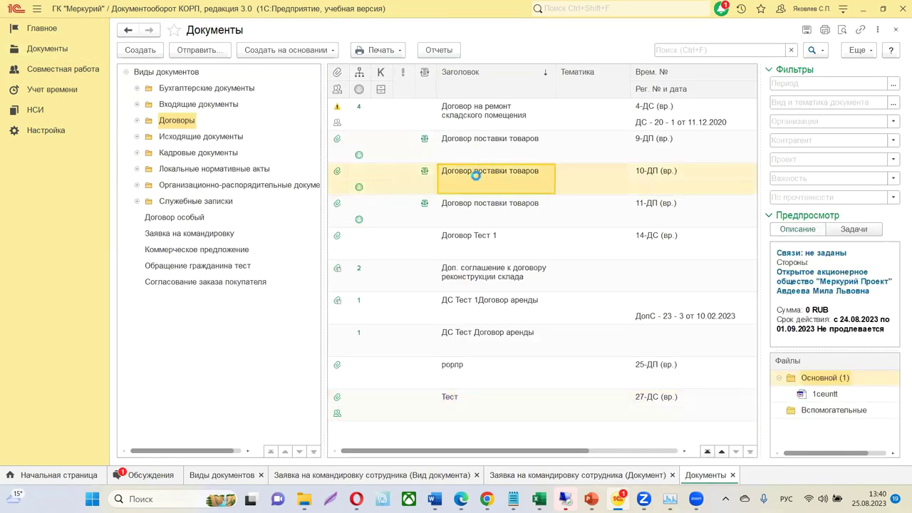
double_click(475, 176)
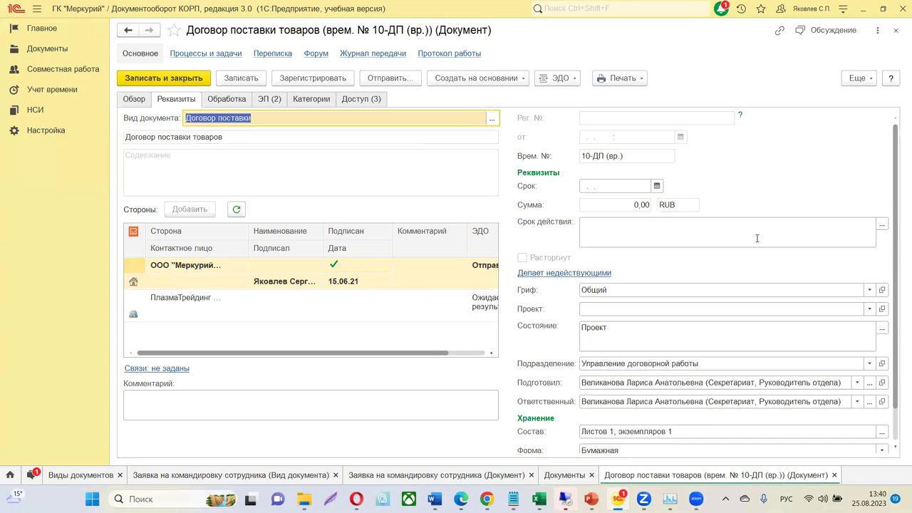
click(896, 30)
Open the contract "Договор на выполнение работ по ремонту фасада здания" from the documents list and examine its state.
scroll(486, 264, up, 10)
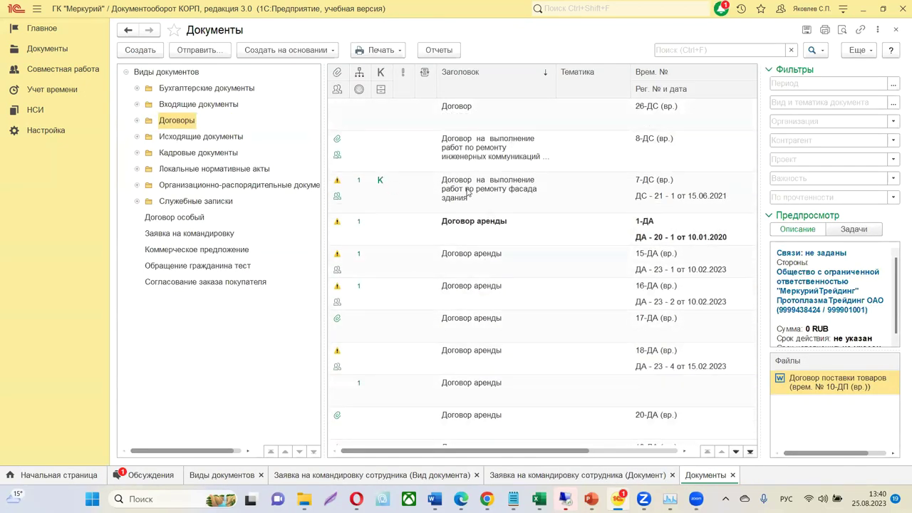
click(468, 193)
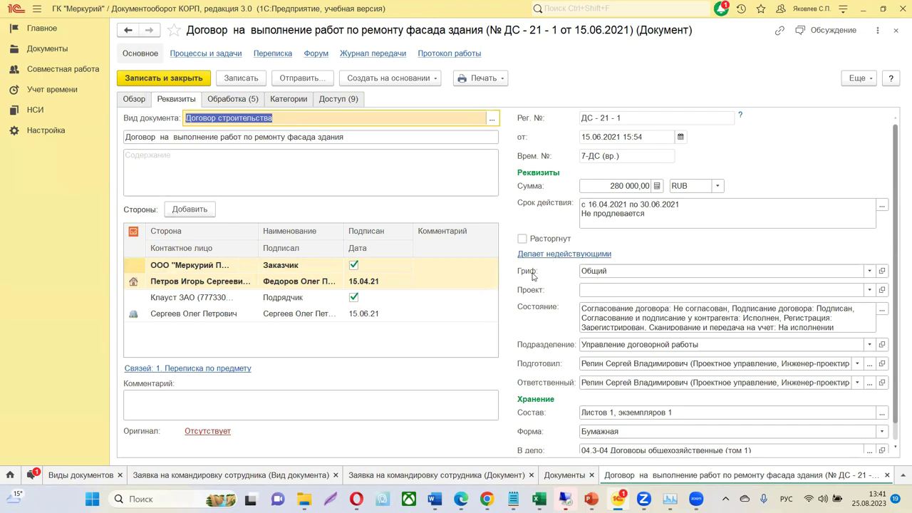
click(453, 336)
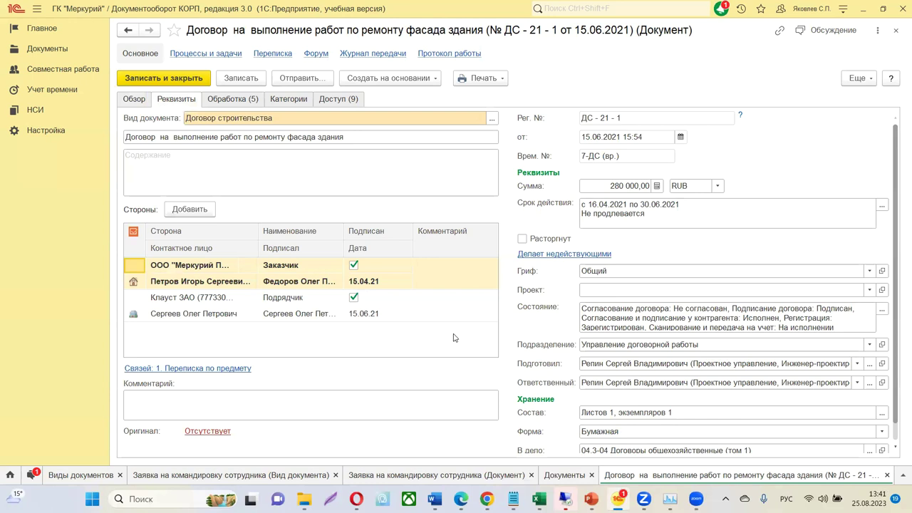